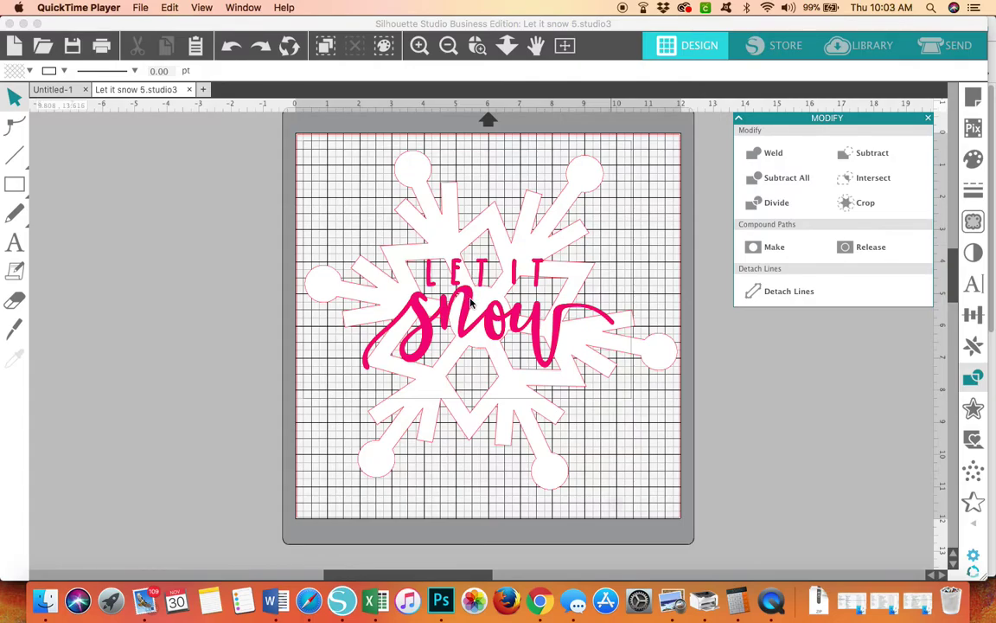
- Move the Let it snow lettering off the mat, then undo that move
left_click(471, 304)
left_click(472, 305)
left_click_drag(471, 294, 150, 354)
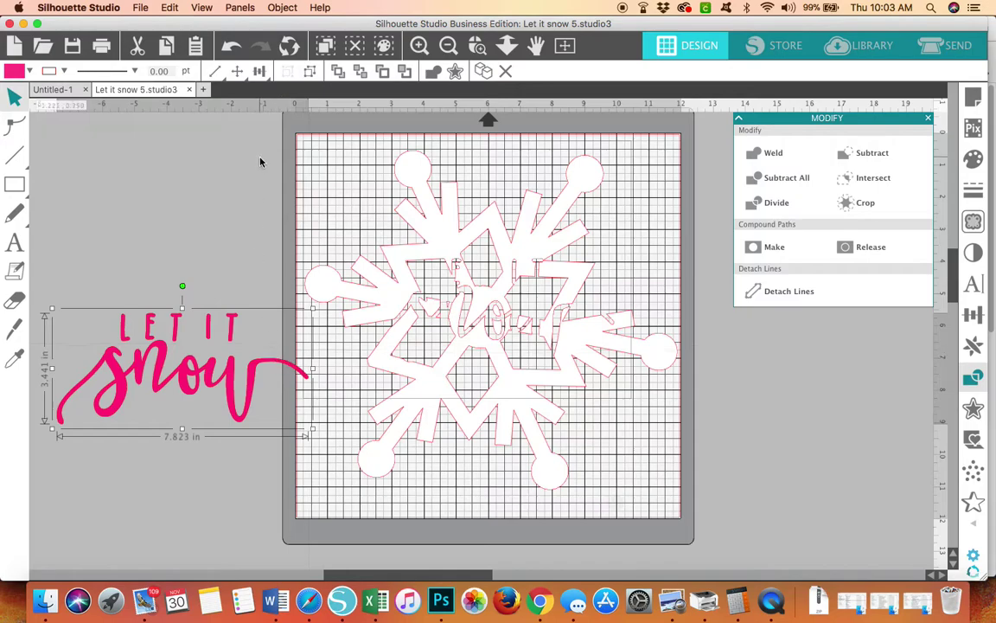
left_click(231, 49)
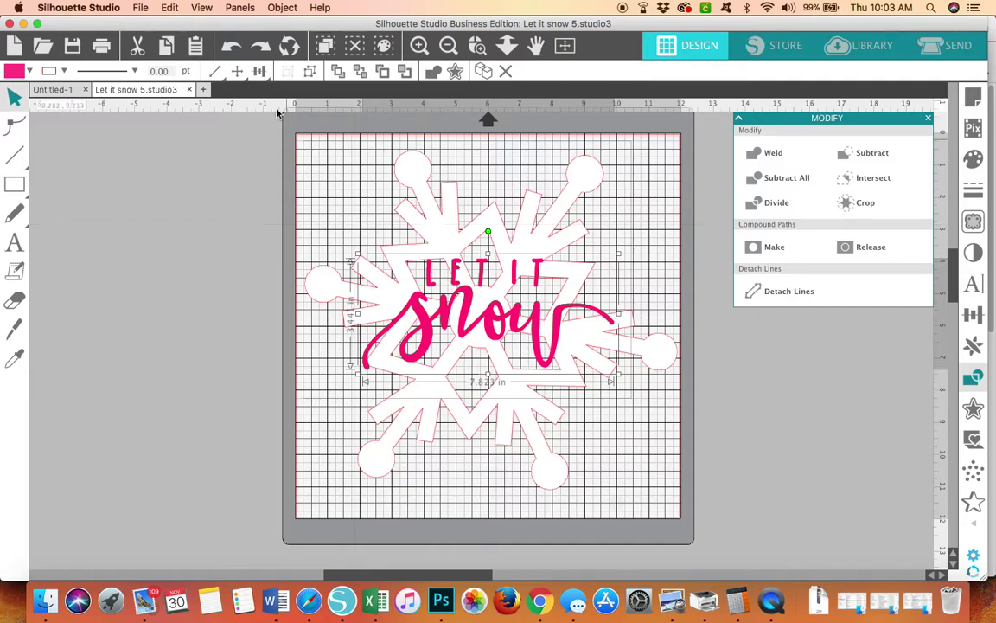
- Start a new blank design and search the library for 'Snowflak'
left_click(202, 90)
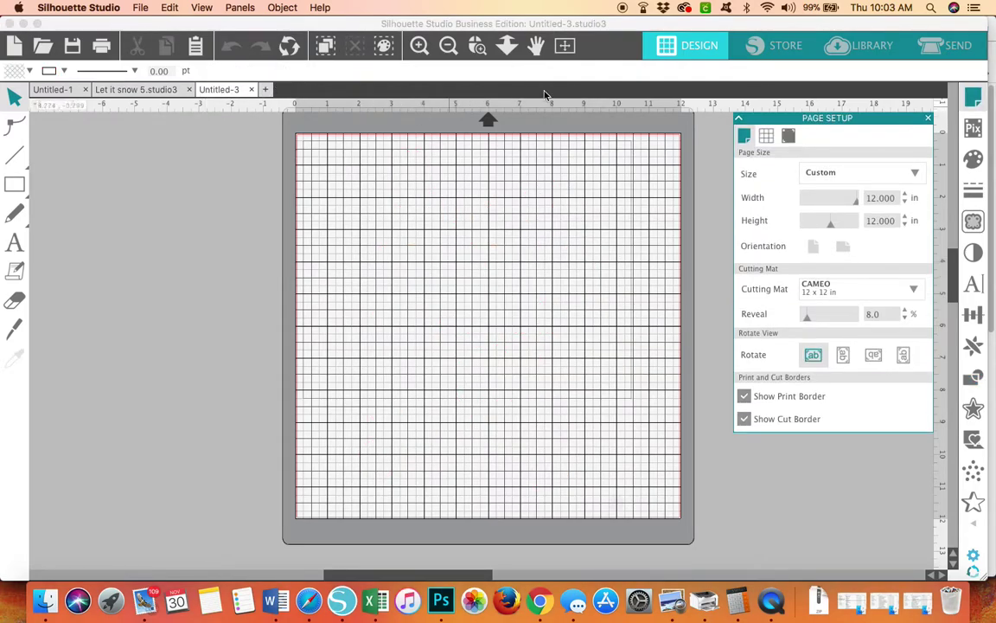
left_click(862, 38)
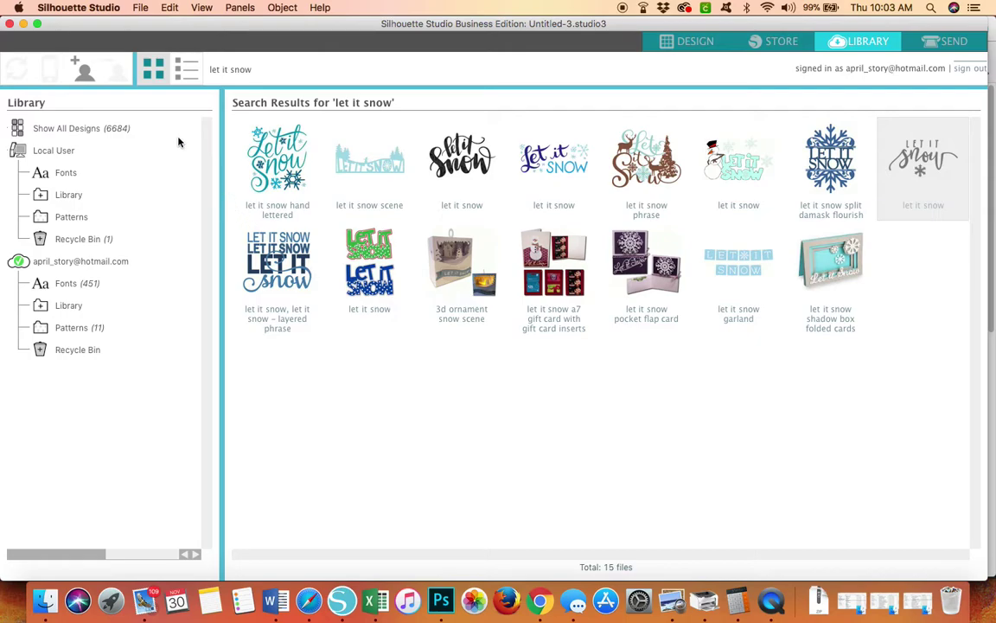
left_click(265, 69)
triple_click(253, 68)
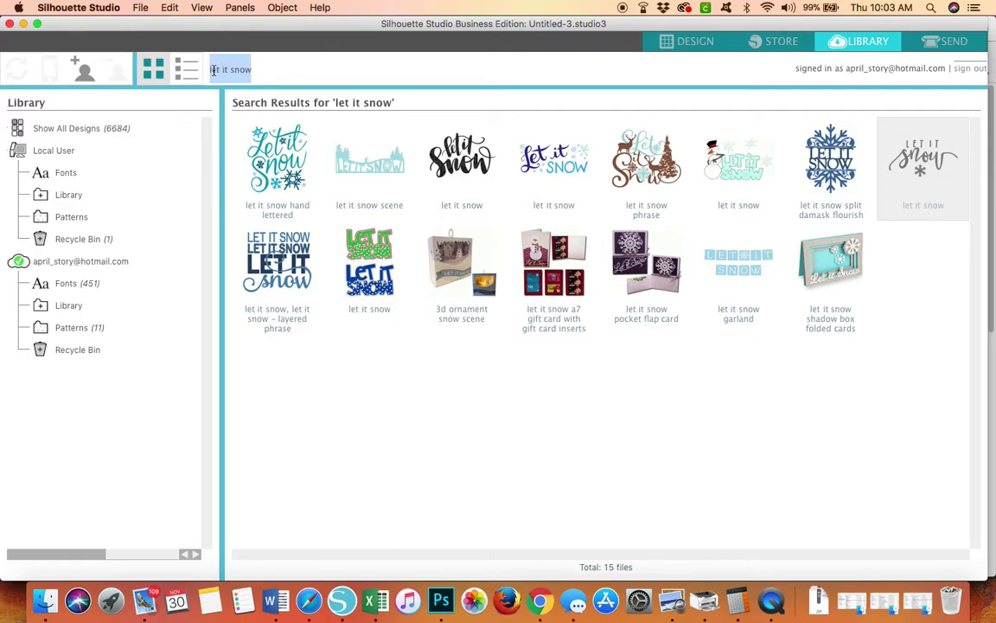
type("Snowflak")
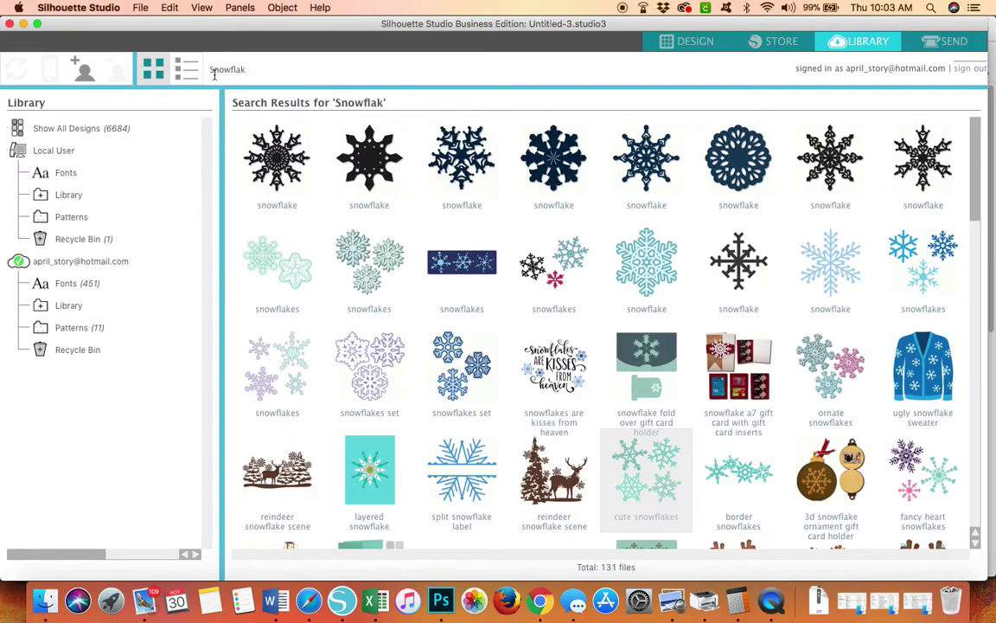
- Scroll the snowflake results and place the 'snowflakes set' design on the mat
scroll(370, 235, "down", 2)
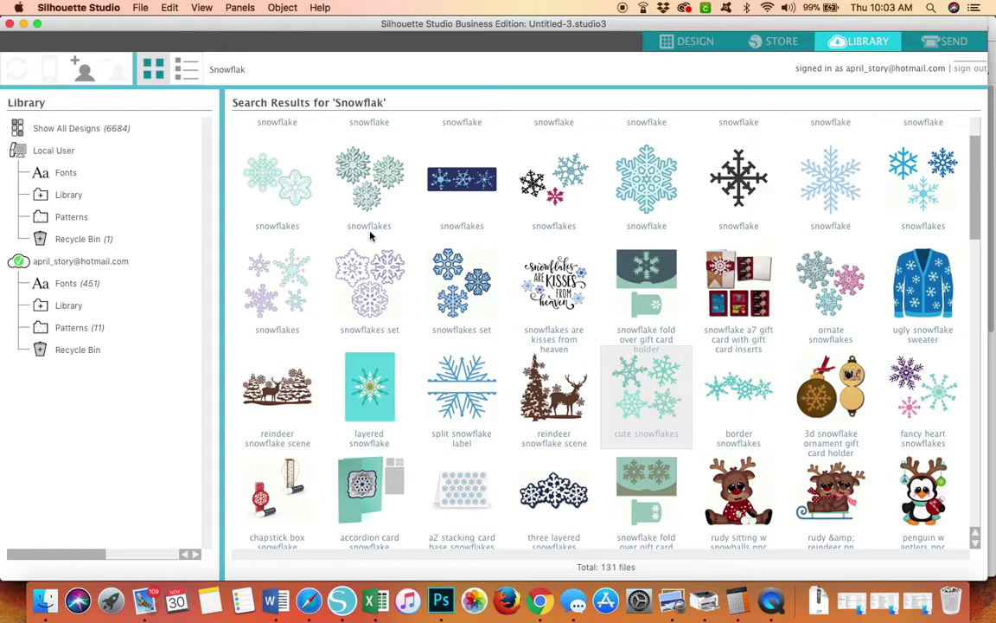
scroll(369, 234, "down", 5)
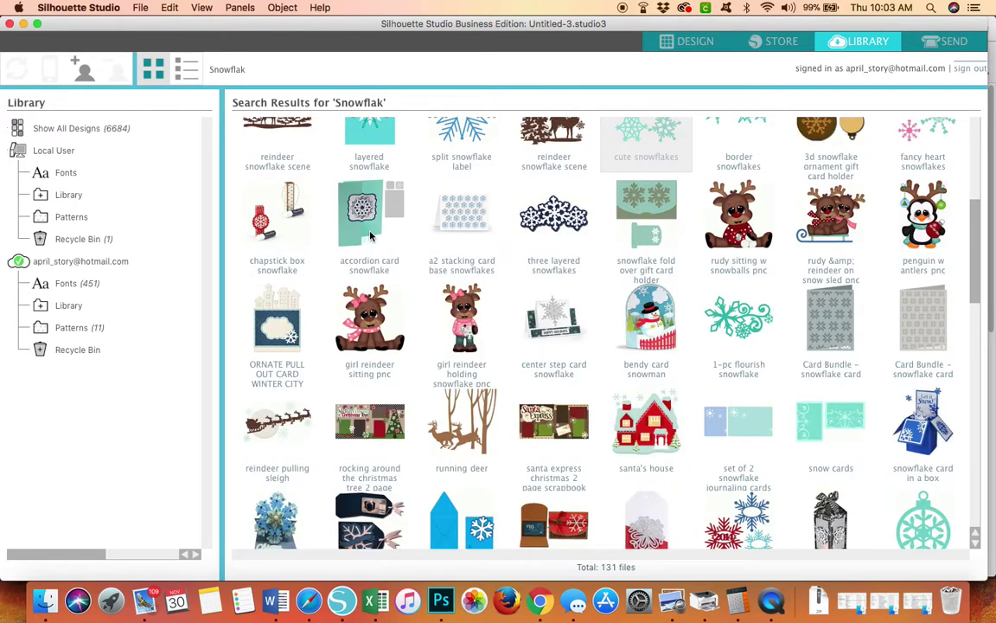
scroll(369, 233, "up", 3)
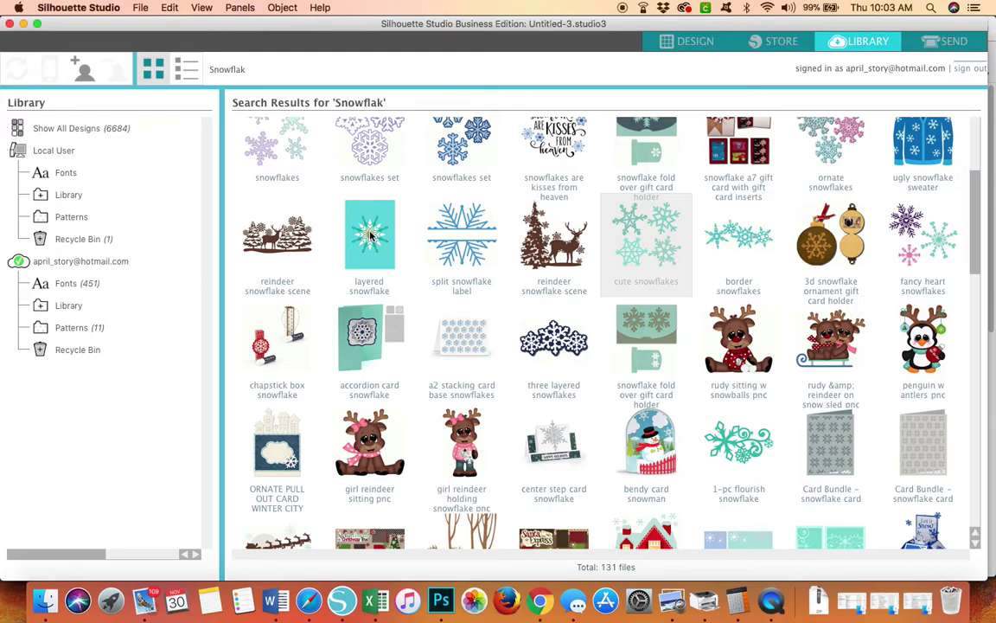
scroll(369, 233, "down", 2)
scroll(370, 233, "down", 8)
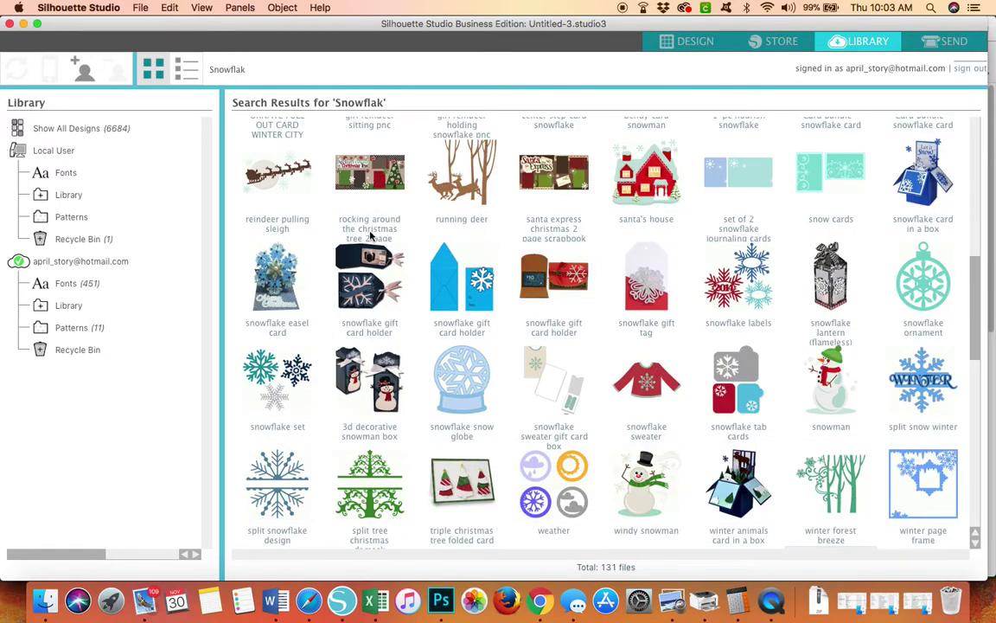
scroll(369, 233, "down", 3)
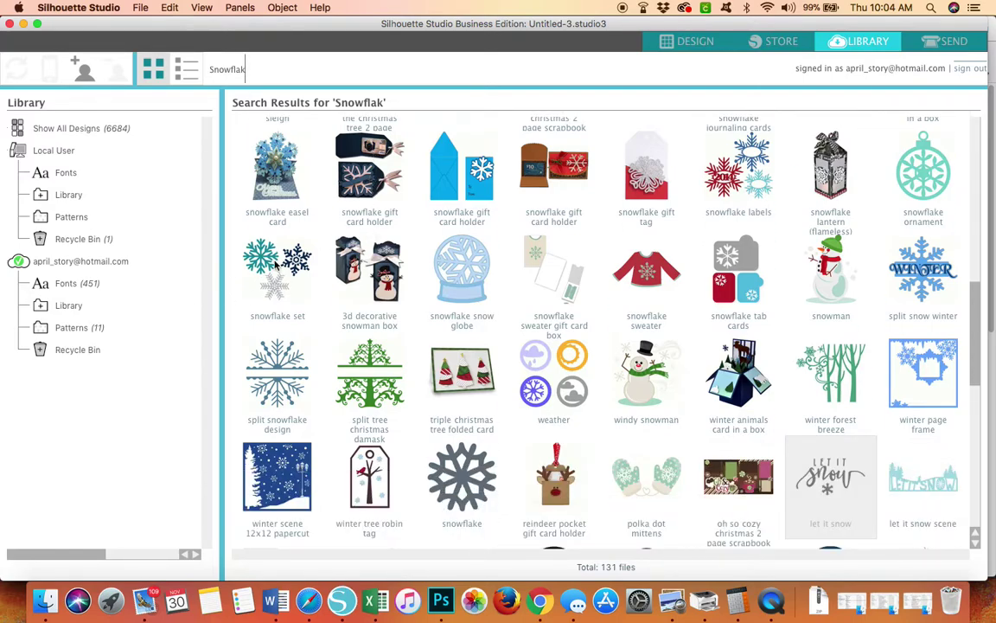
scroll(275, 266, "down", 4)
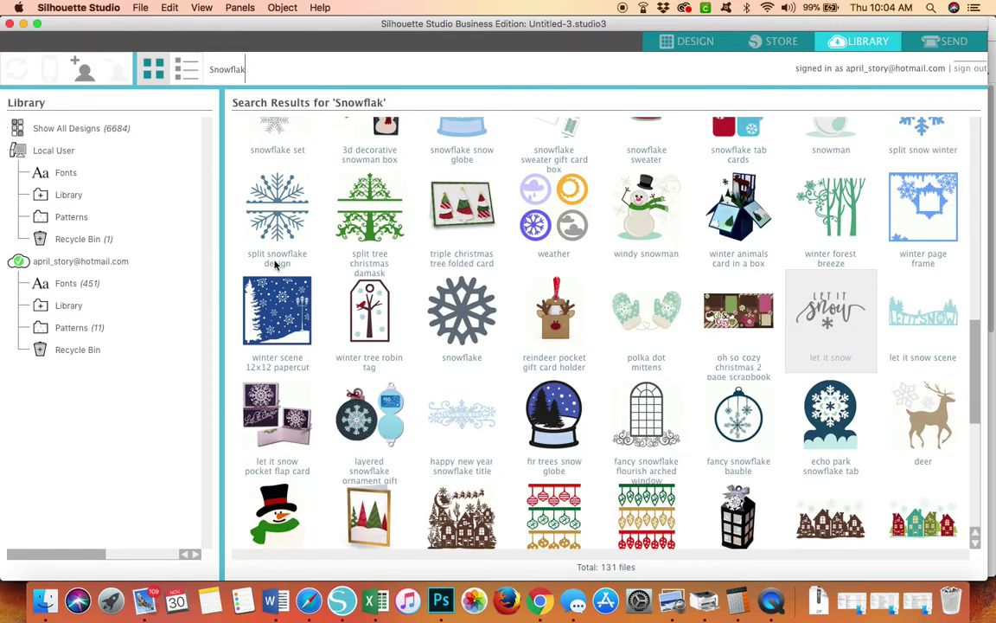
scroll(275, 265, "down", 5)
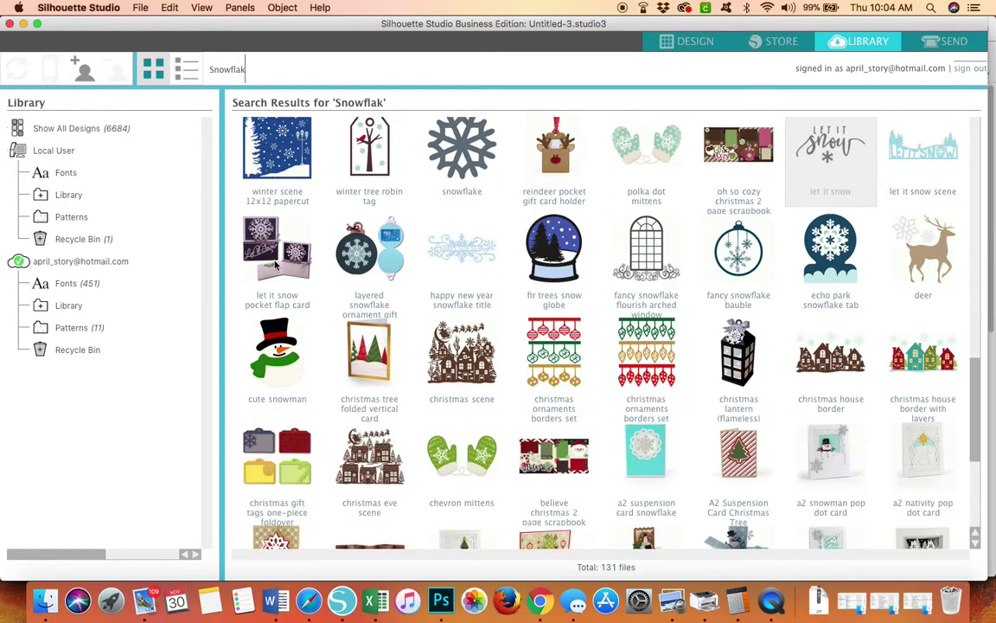
scroll(275, 265, "down", 15)
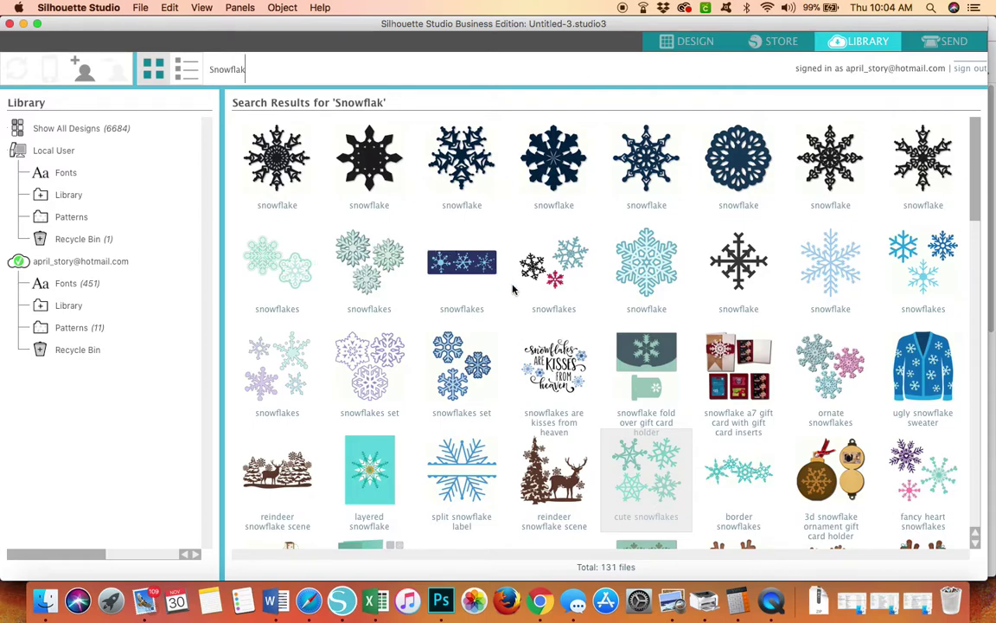
scroll(512, 290, "down", 3)
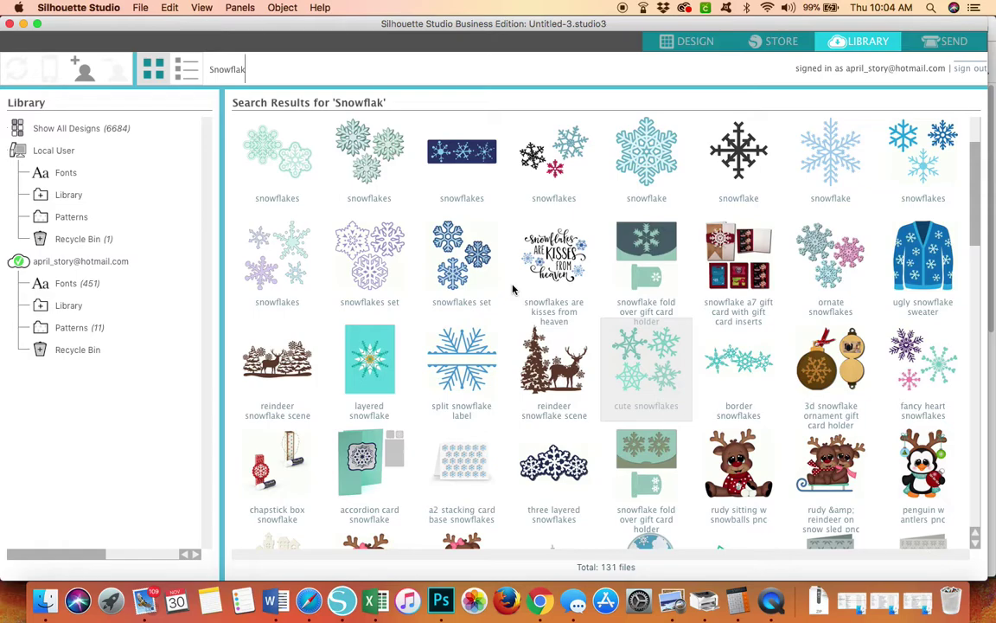
scroll(515, 290, "down", 2)
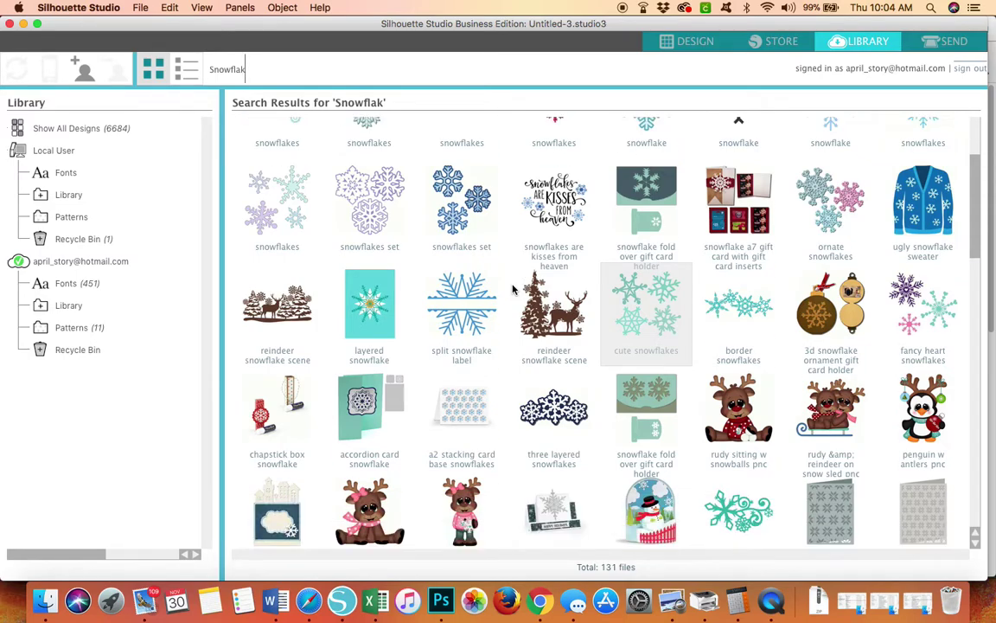
double_click(364, 179)
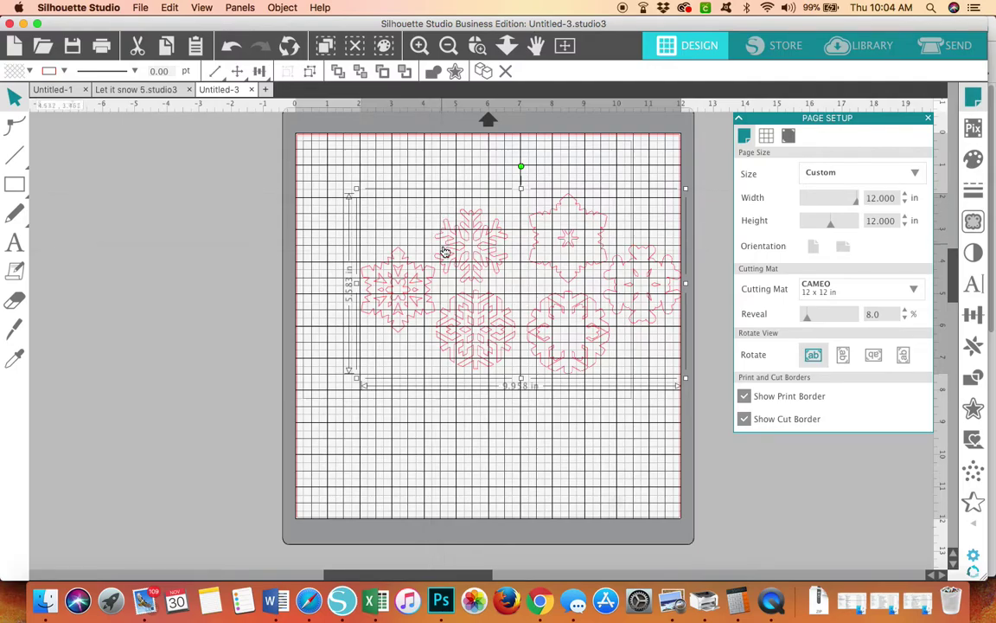
- Ungroup the snowflake set and drag the upper-left snowflake onto the right-hand one
mouse_move(448, 251)
left_mouse_down()
mouse_move(403, 263)
mouse_move(435, 251)
mouse_move(558, 286)
mouse_move(438, 245)
left_mouse_up()
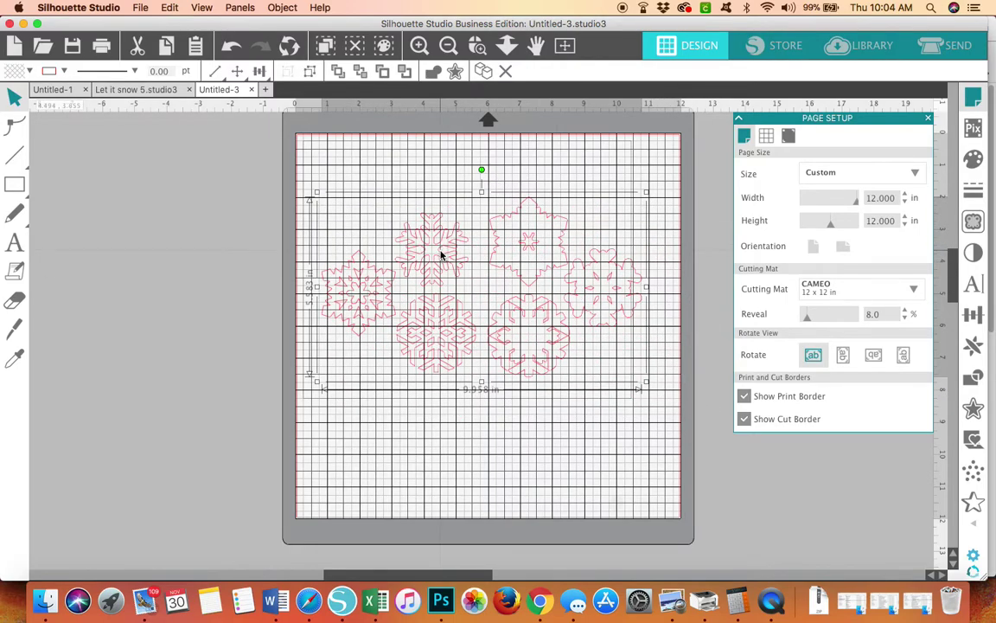
right_click(441, 256)
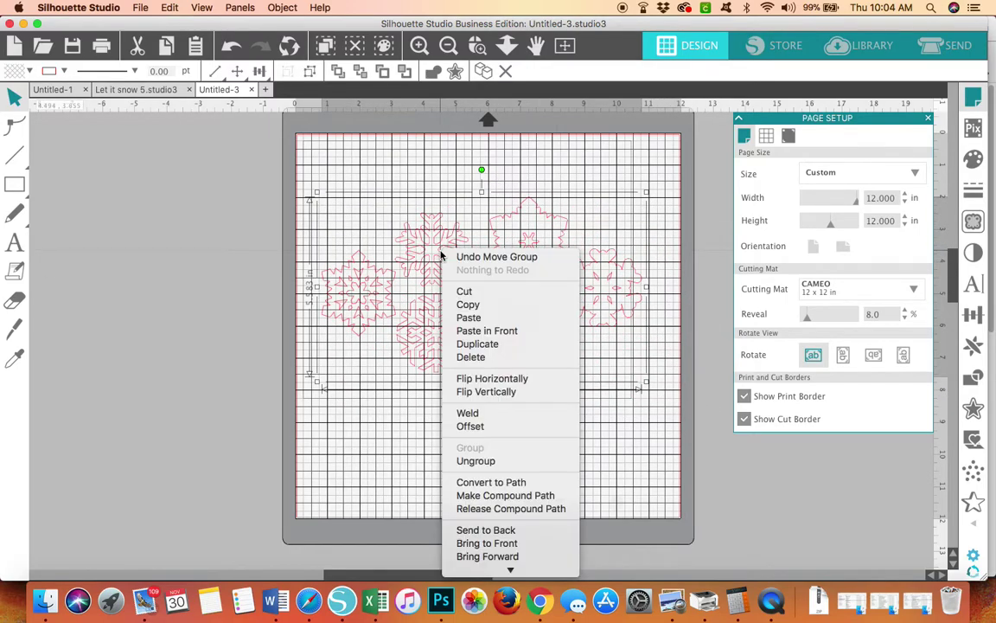
left_click(483, 462)
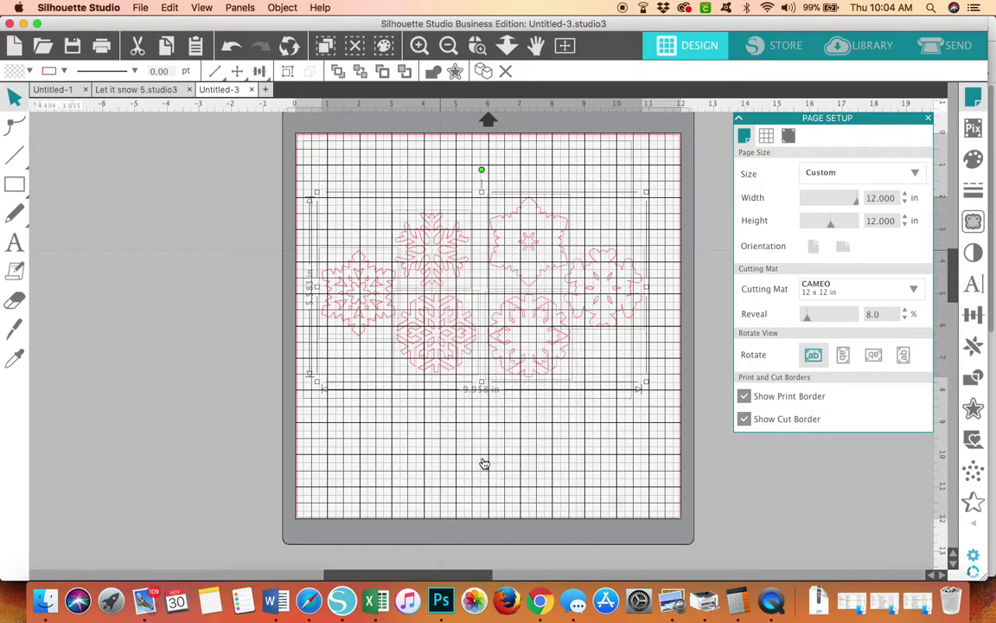
left_click(484, 465)
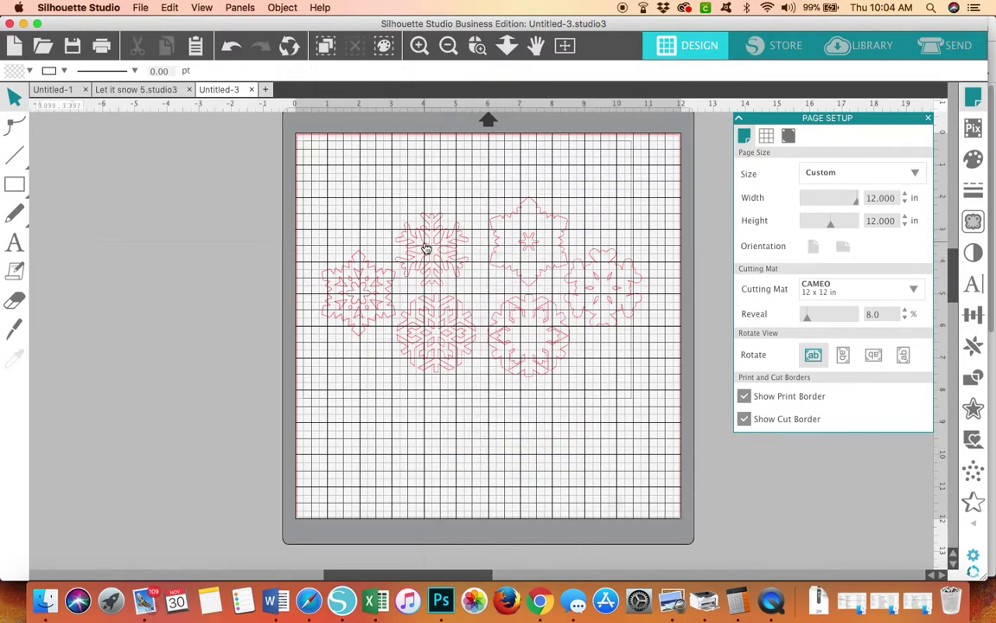
left_click_drag(426, 248, 596, 285)
left_click(514, 217)
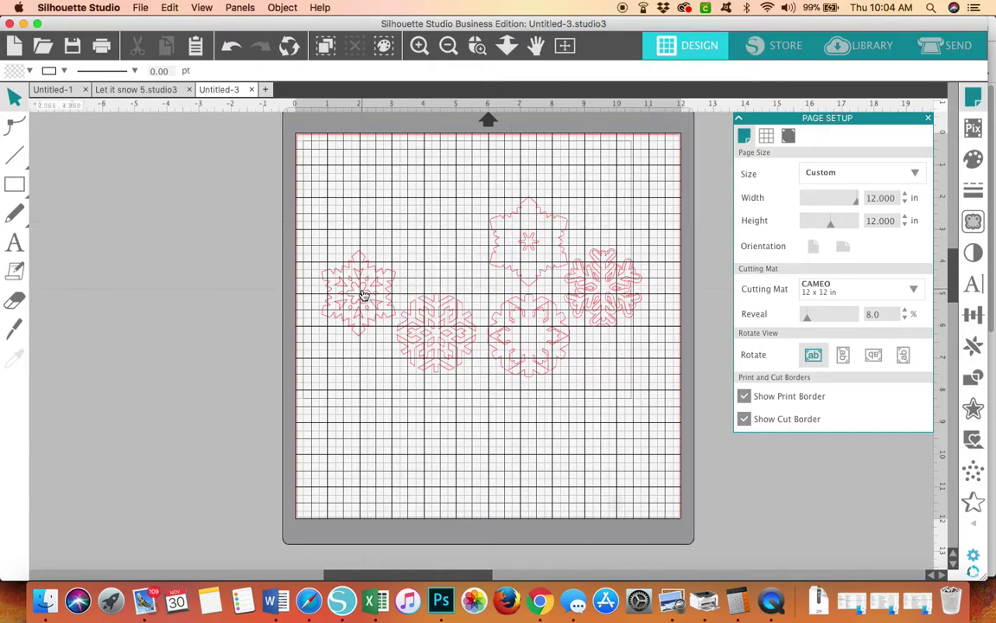
- Move the top snowflake onto the lower-middle one, then delete the middle and left snowflakes
left_click(519, 212)
left_click_drag(519, 212, 455, 324)
key("Delete")
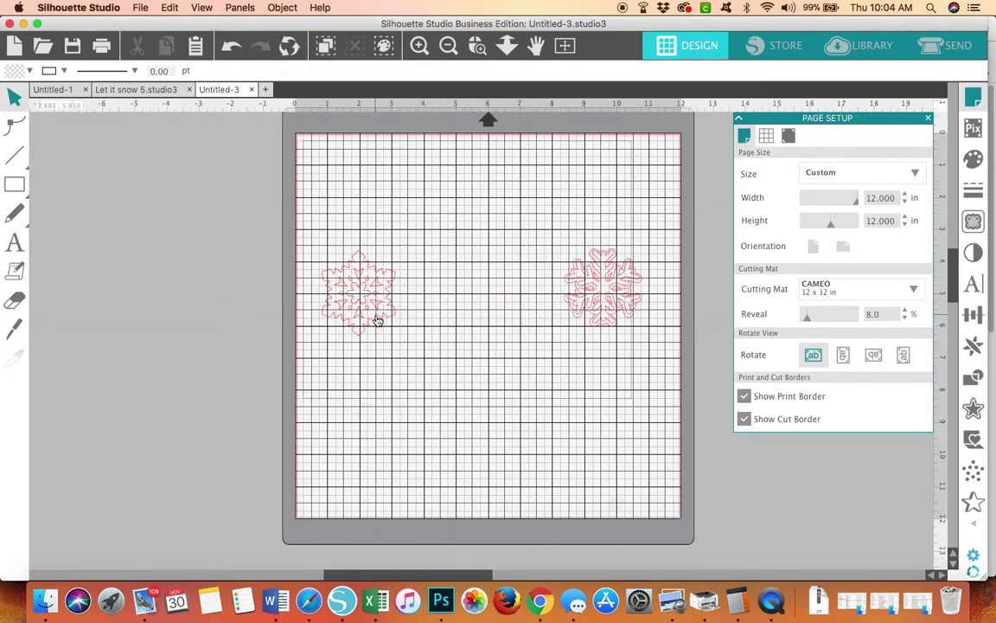
left_click(378, 318)
key("Delete")
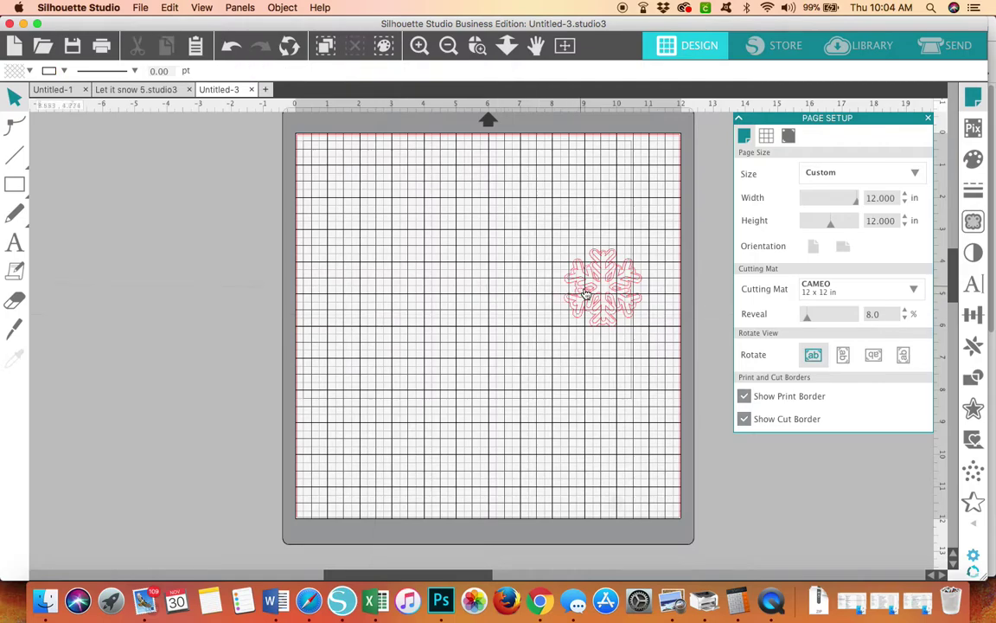
- Stack the left snowflake exactly on the right one and marquee-select both
left_click_drag(586, 283, 421, 324)
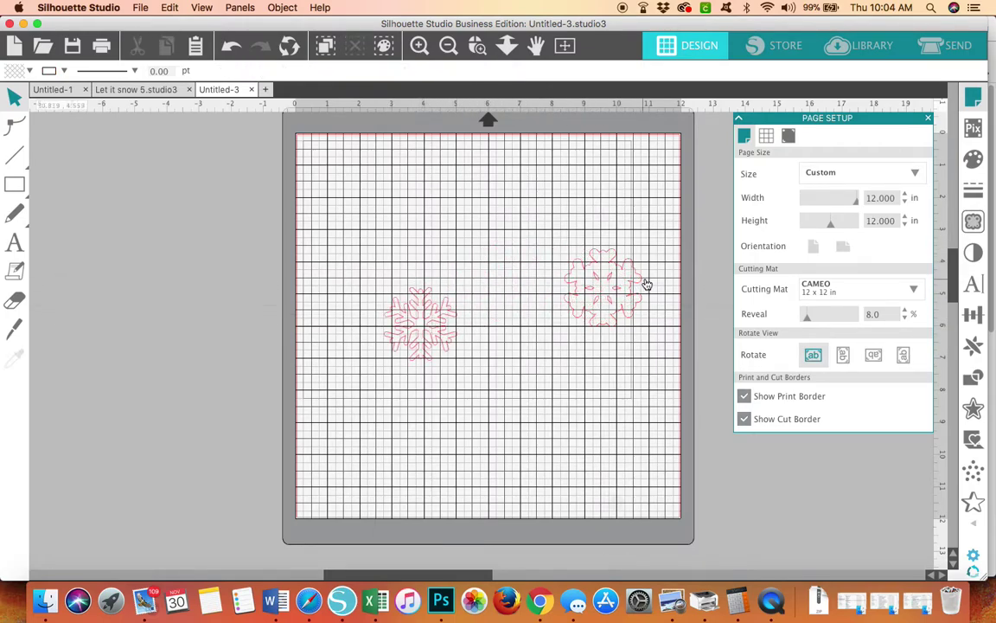
left_click_drag(612, 283, 510, 246)
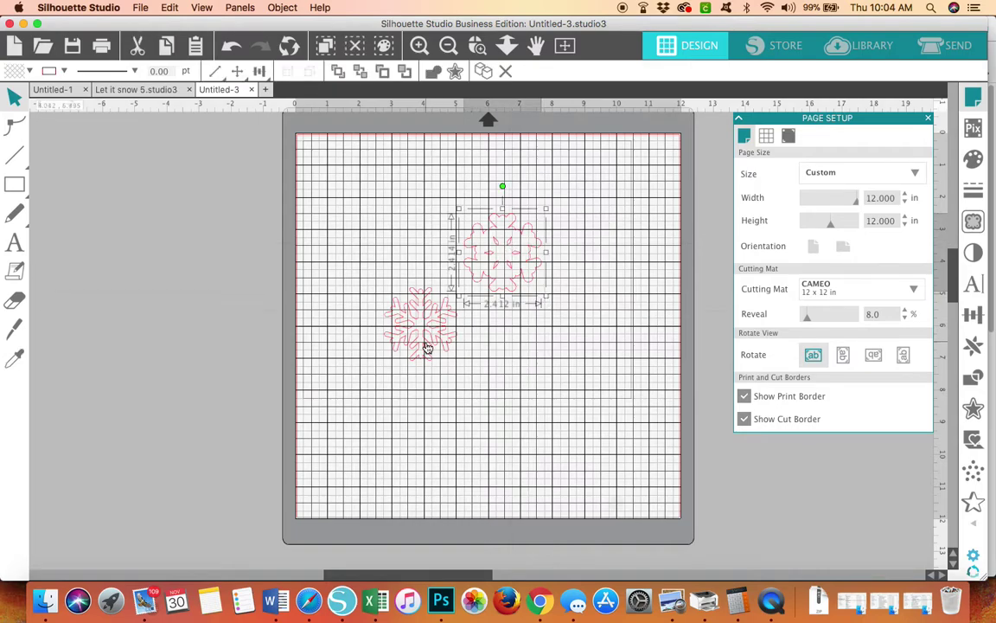
left_click_drag(423, 348, 506, 280)
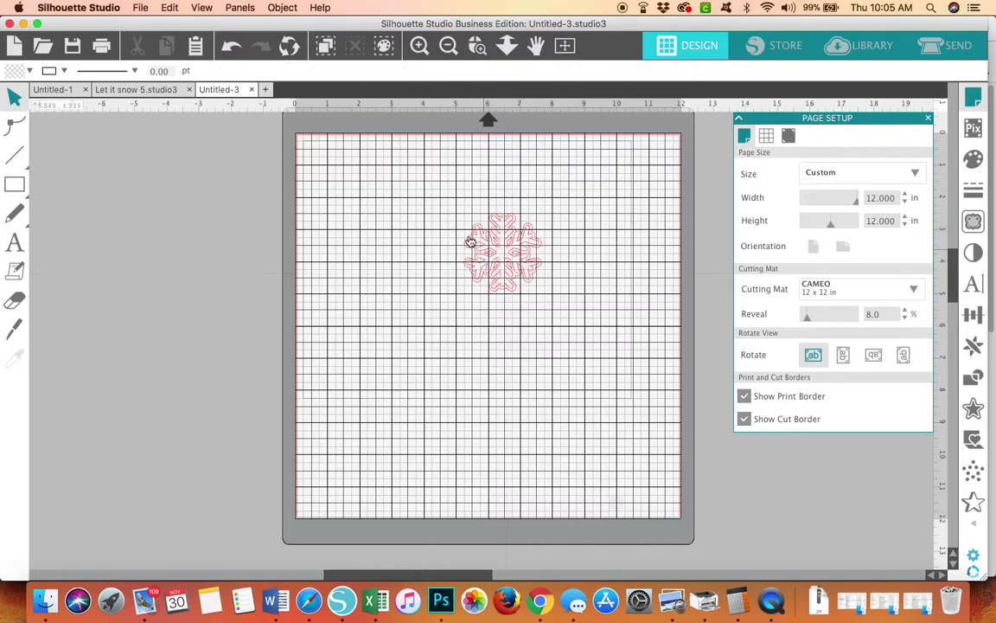
left_click_drag(437, 194, 557, 319)
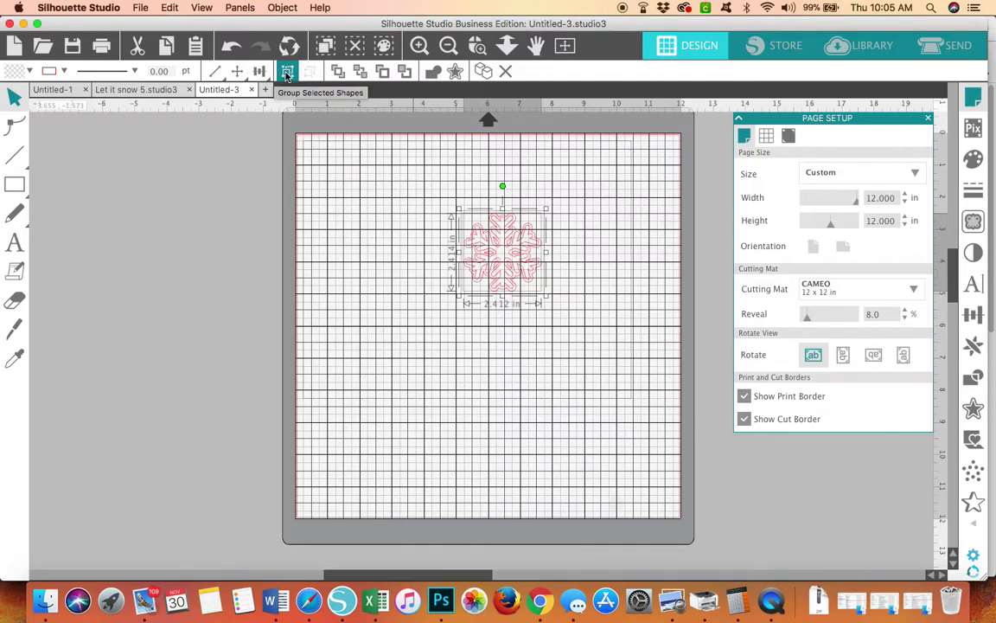
- Group the two snowflakes, enlarge the group to about 11.4 in, and tilt it counter-clockwise
left_click(288, 76)
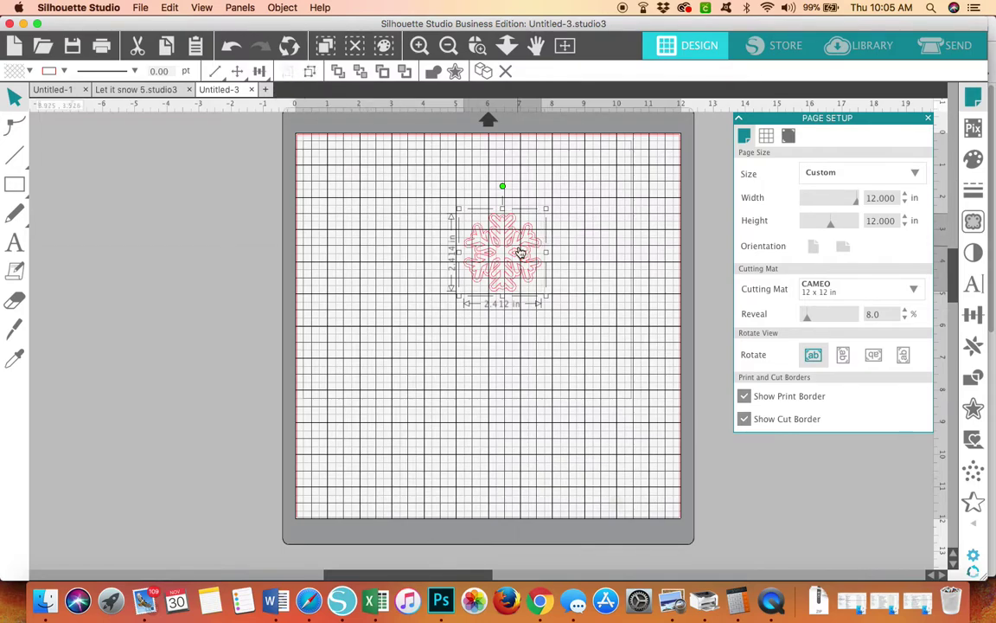
left_click_drag(504, 244, 365, 173)
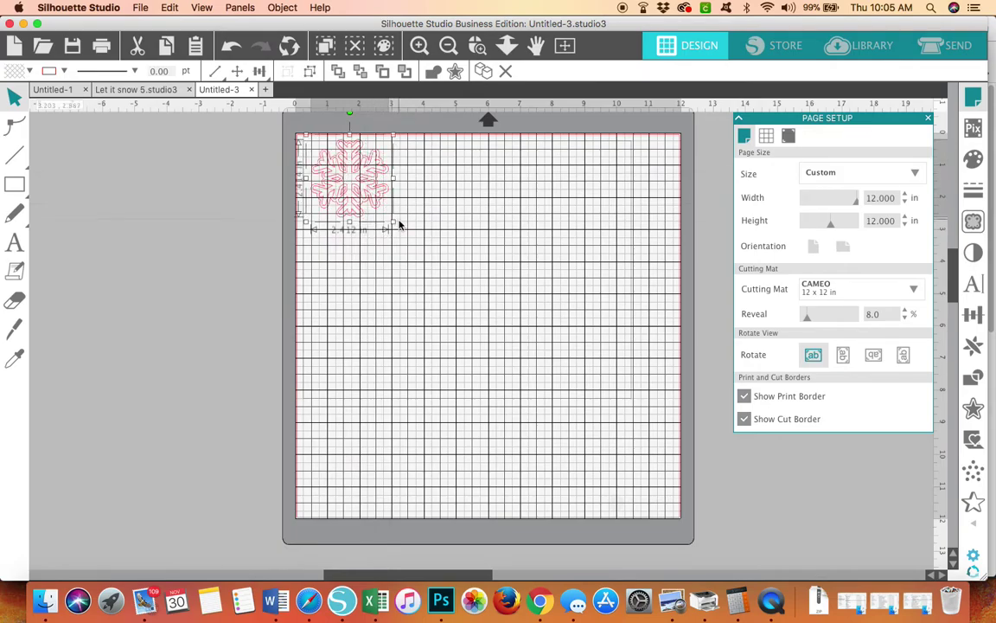
left_click_drag(394, 224, 703, 494)
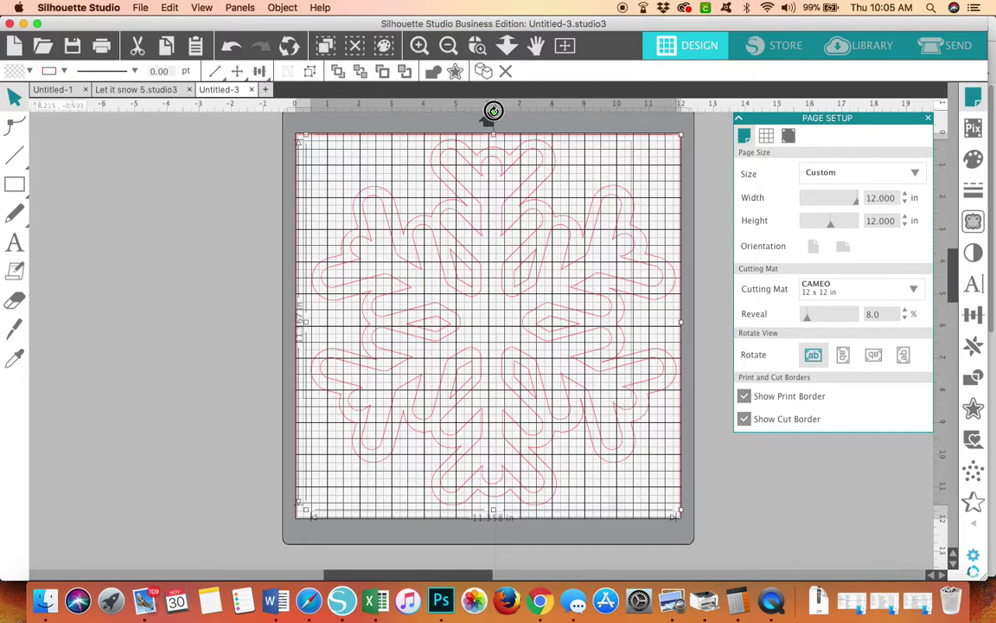
left_click_drag(492, 109, 389, 161)
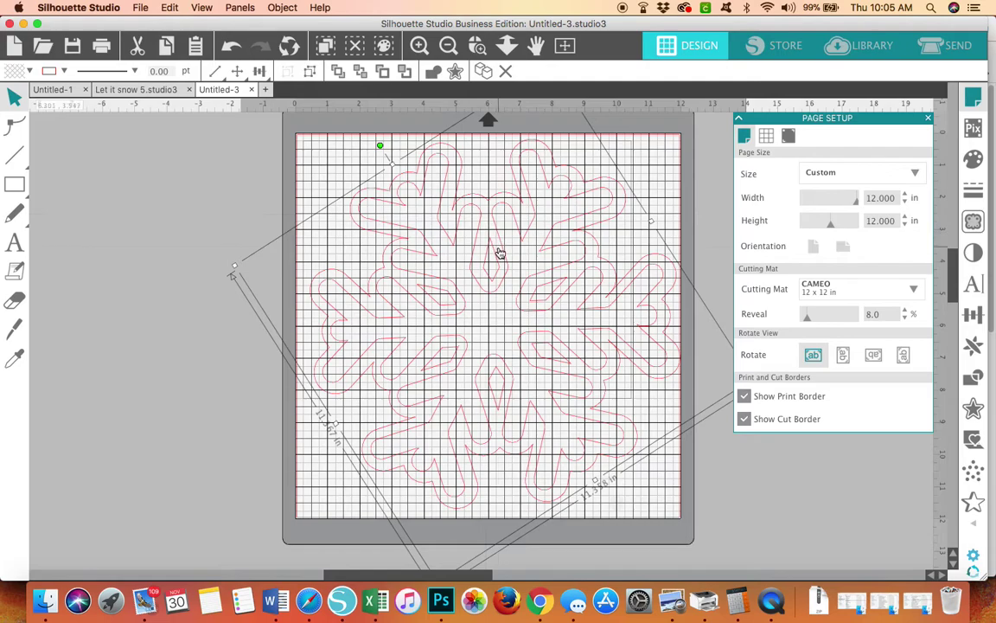
left_click(513, 303)
left_click_drag(514, 304, 510, 305)
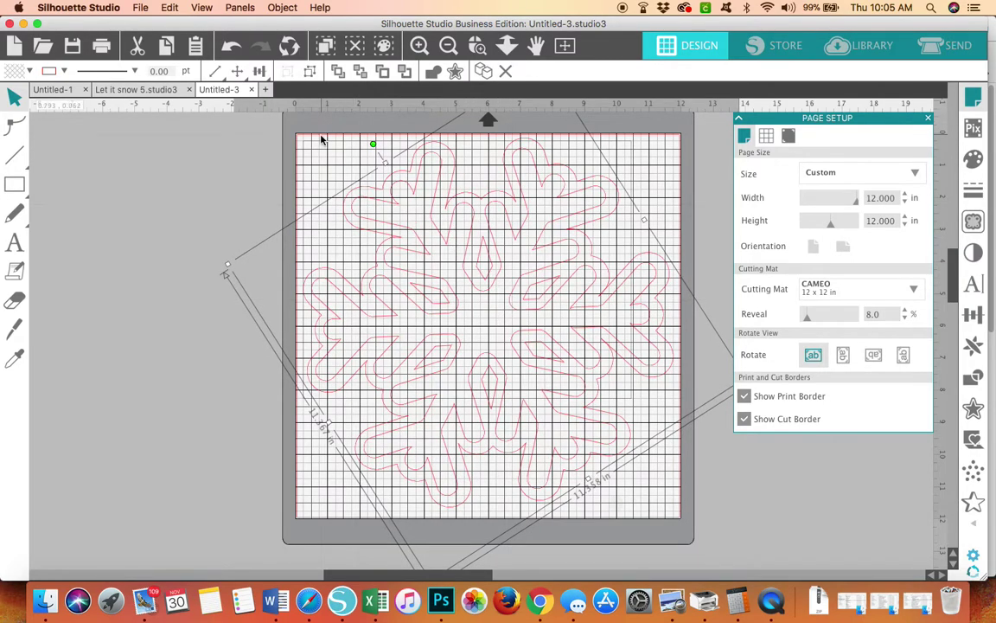
left_click(191, 199)
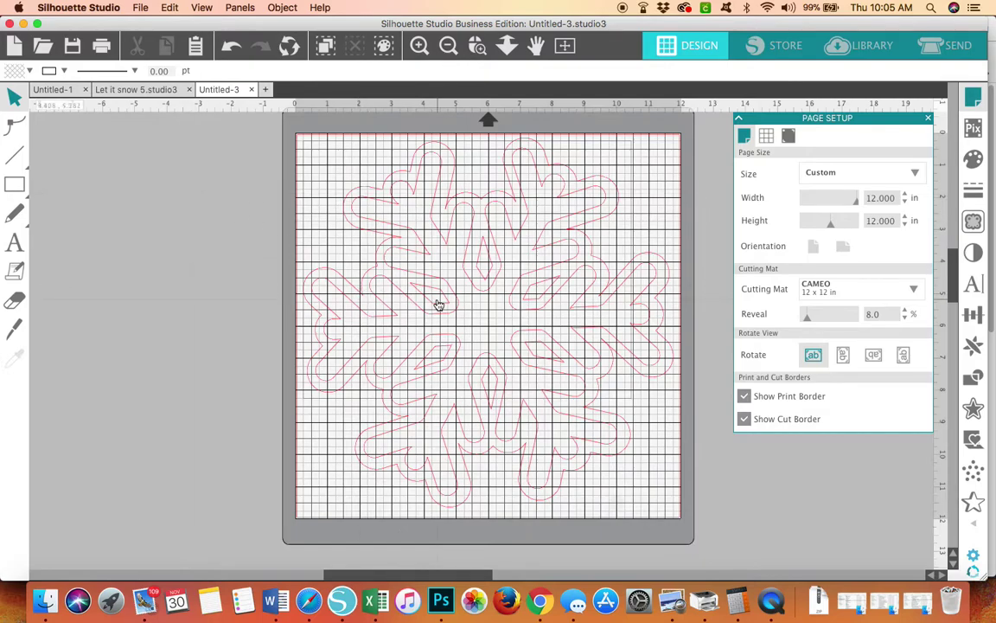
- Ungroup the snowflake into its separate pieces
left_click(451, 191)
right_click(452, 191)
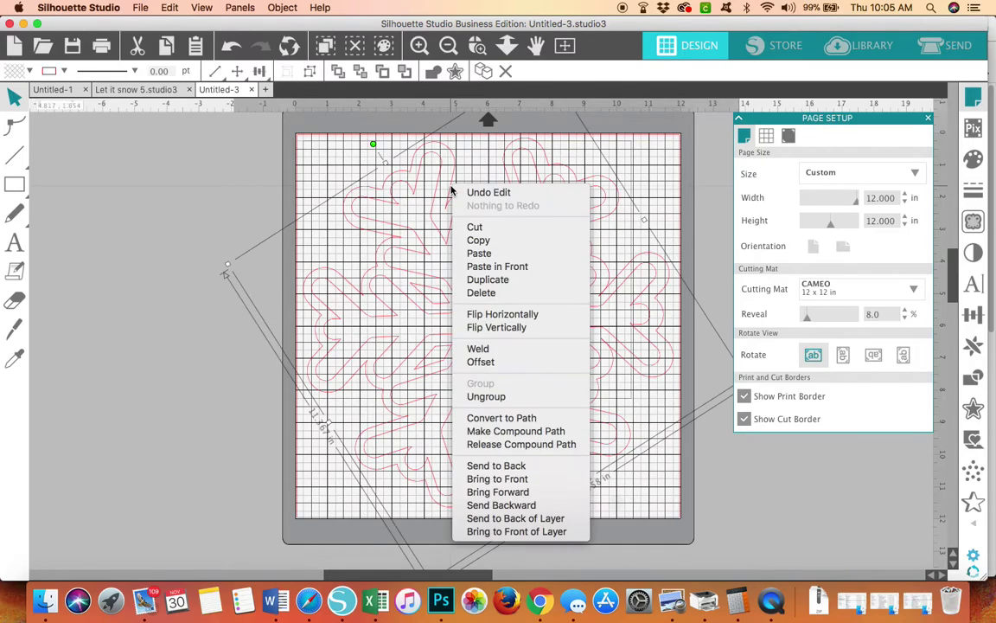
left_click(489, 396)
left_click(200, 383)
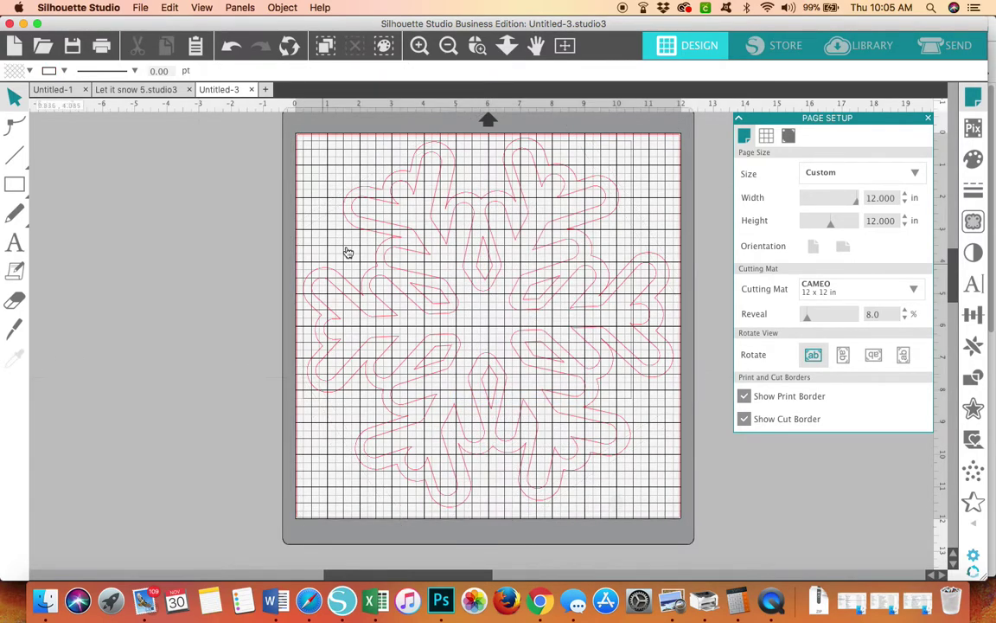
- Give the snowflake shapes a hot pink fill
left_click(453, 164)
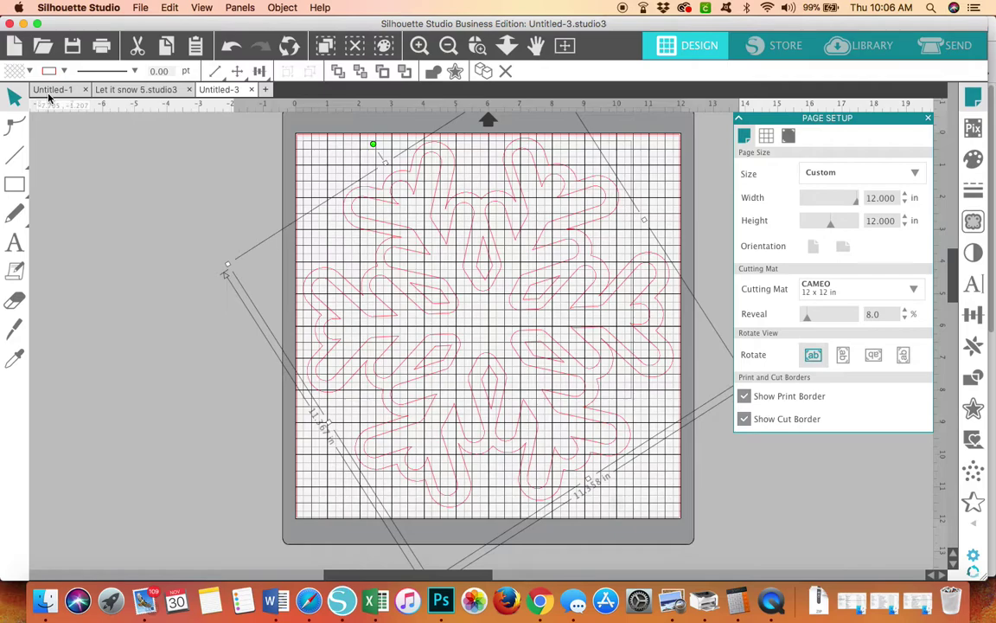
left_click(30, 71)
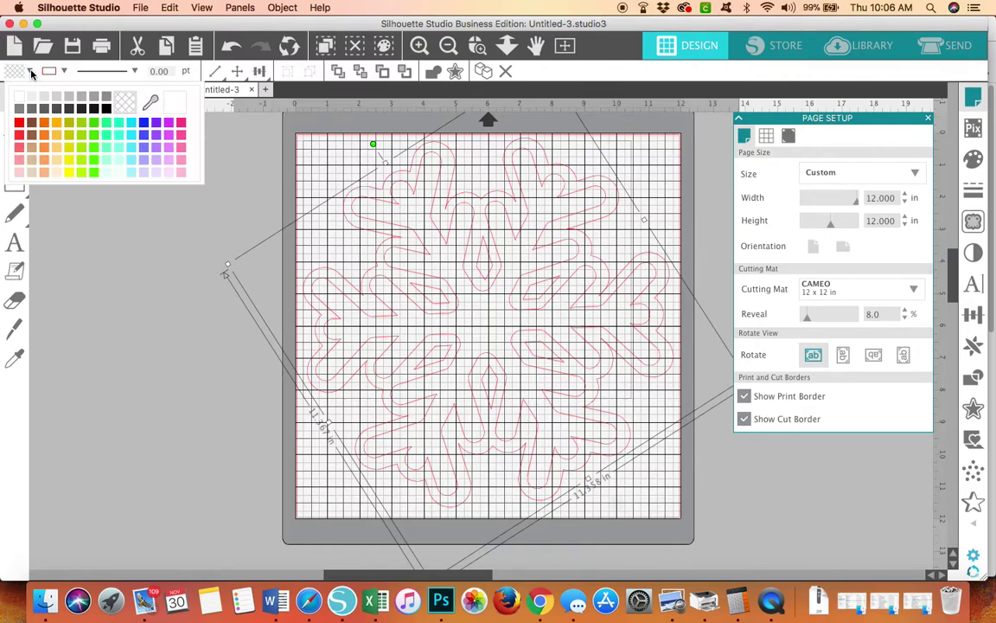
left_click(180, 124)
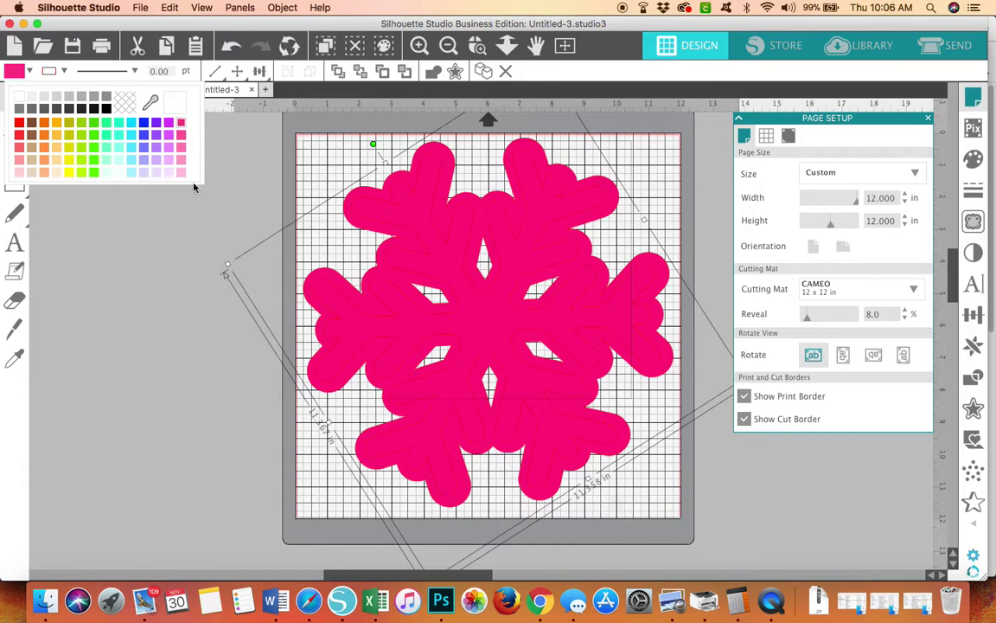
left_click(173, 252)
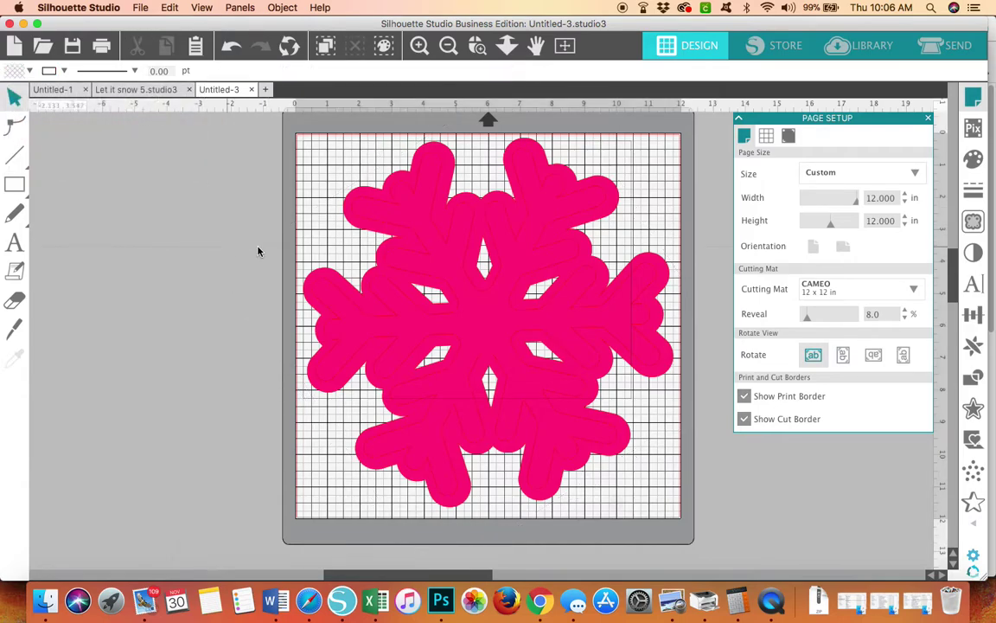
- Send the selected snowflake piece to the back and move the pink snowflake left off the outlines
right_click(459, 281)
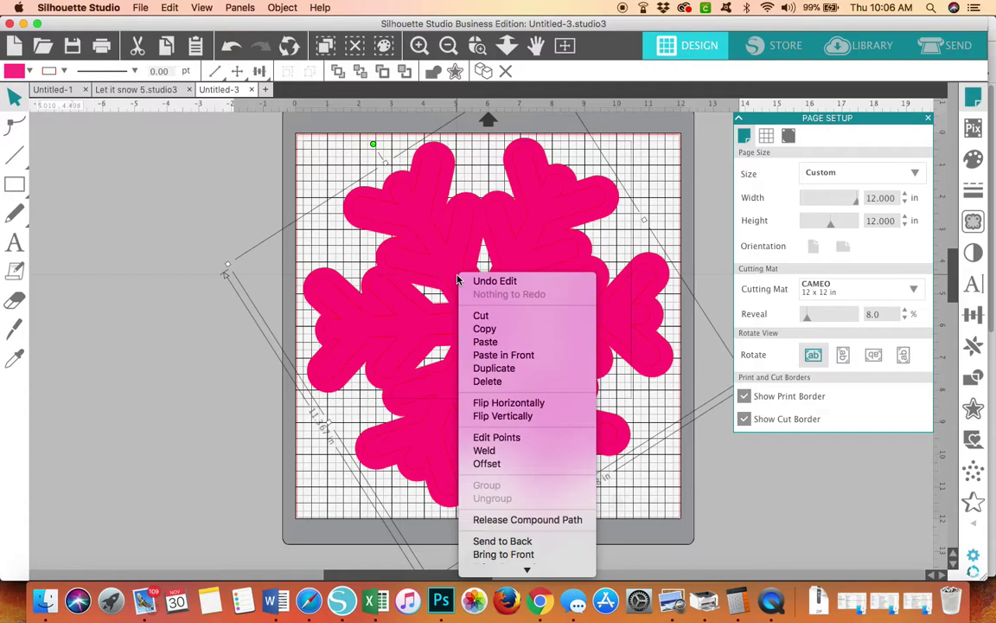
left_click(499, 542)
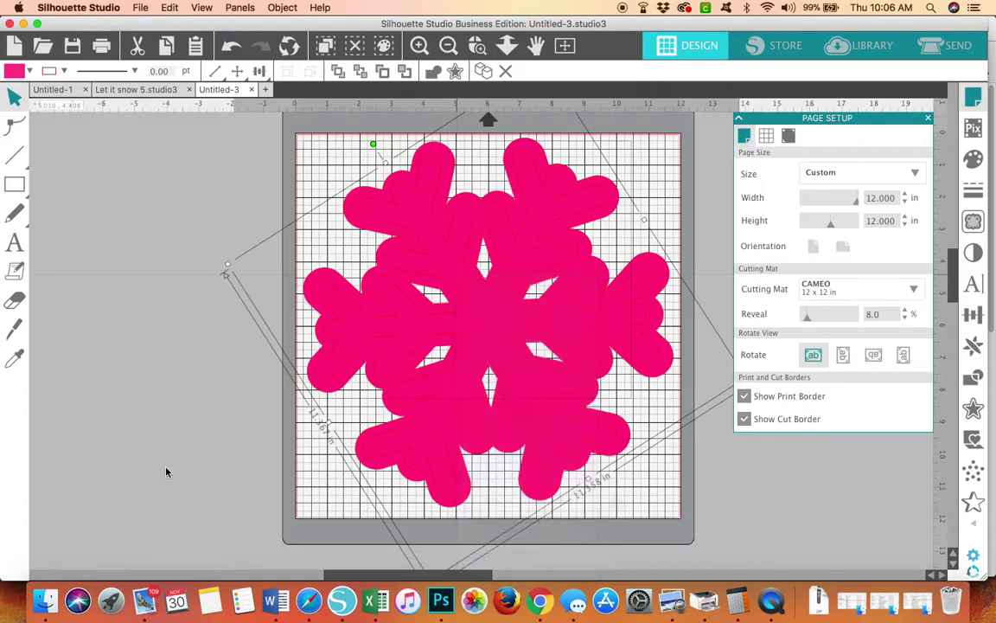
right_click(430, 352)
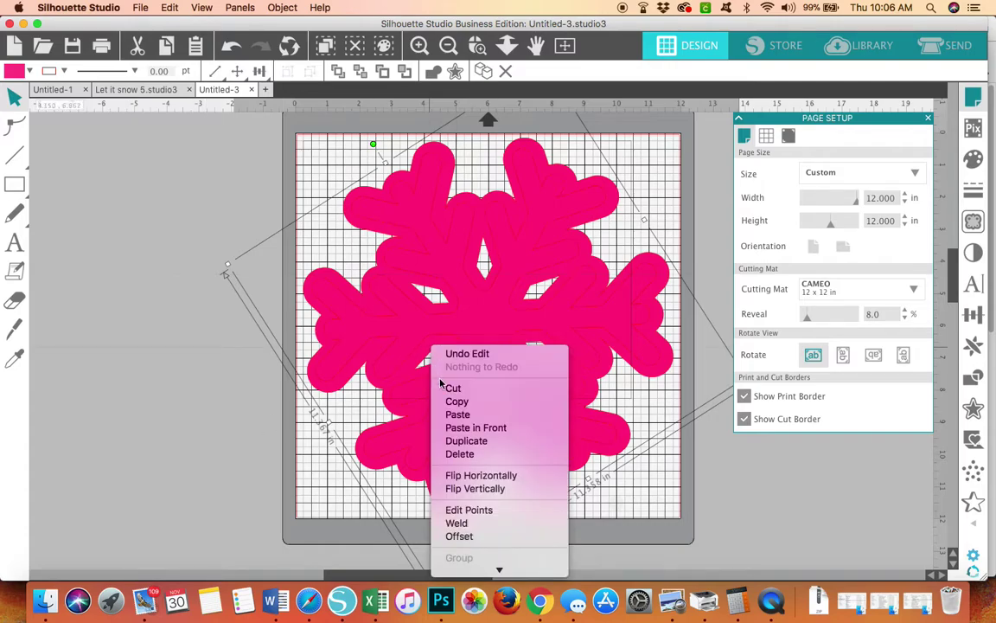
mouse_move(451, 570)
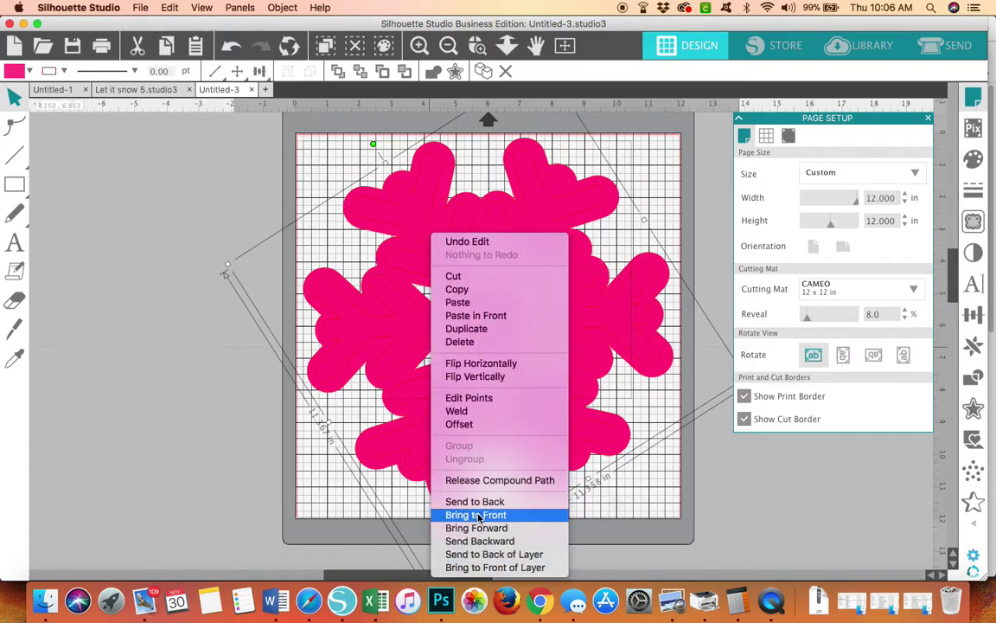
left_click(474, 502)
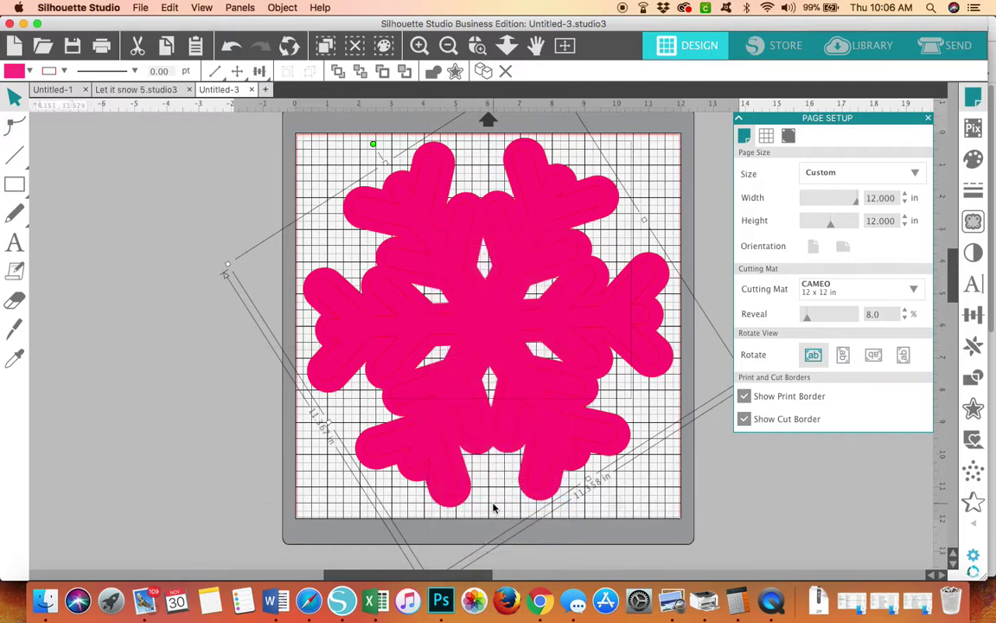
left_click(481, 507)
left_click_drag(488, 416, 304, 418)
left_click(305, 423)
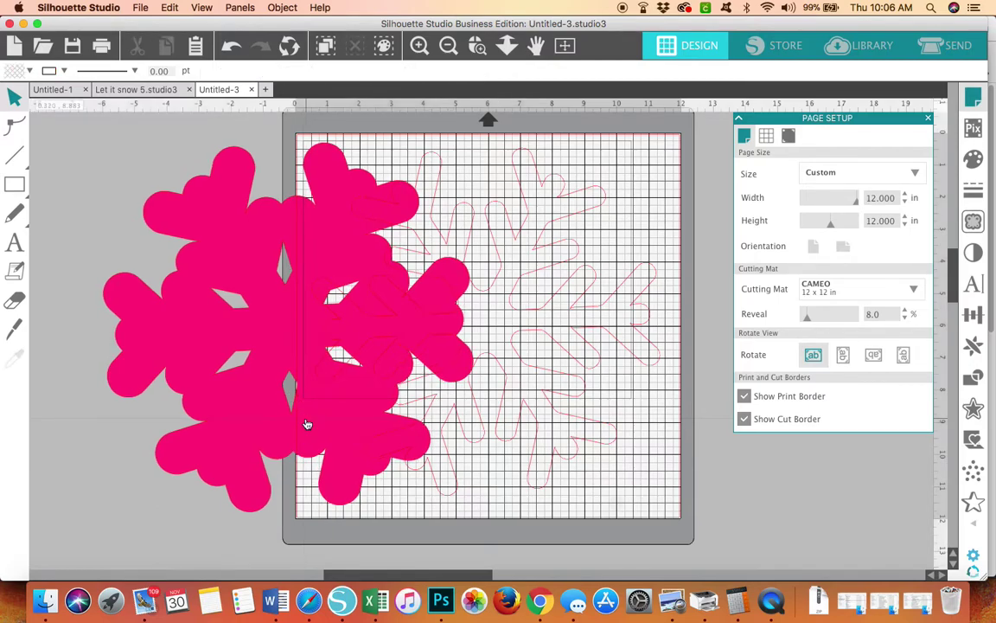
- Send the pink snowflake to the back, park it left of the mat, and reposition the outlines
right_click(310, 421)
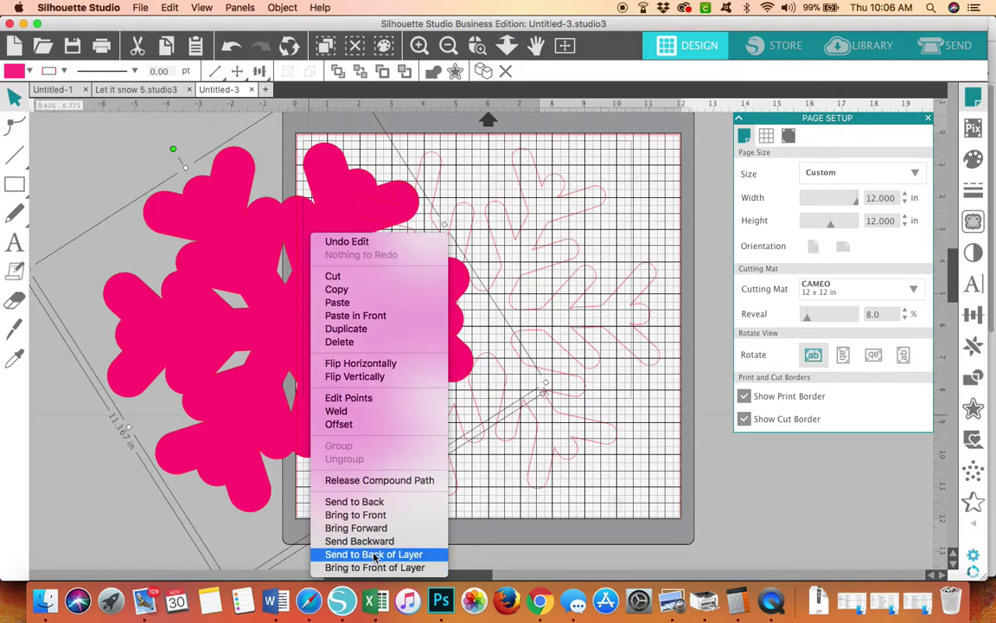
left_click(375, 554)
left_click_drag(398, 320, 215, 289)
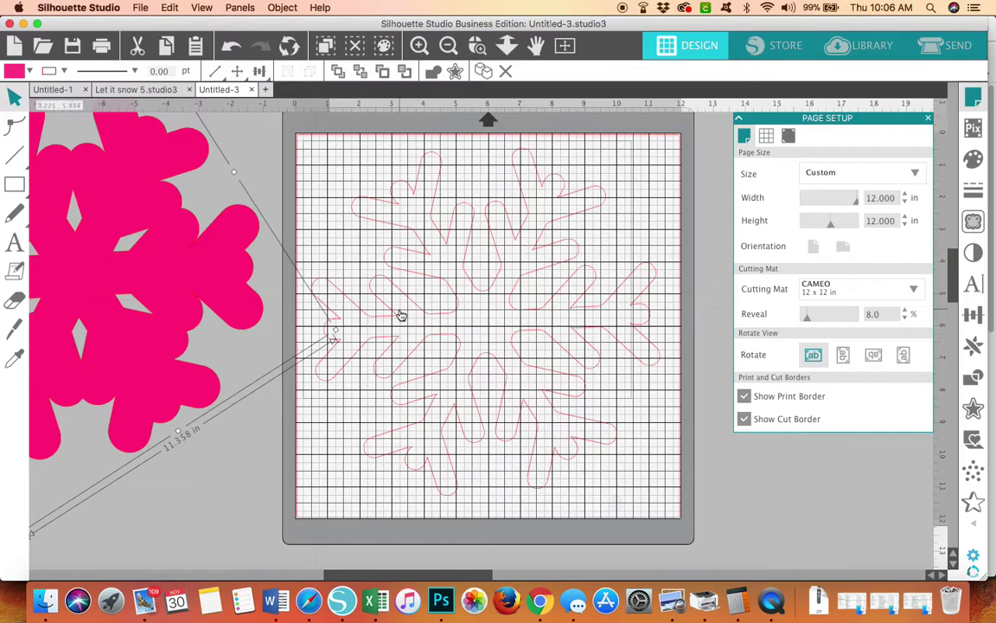
left_click_drag(378, 307, 438, 294)
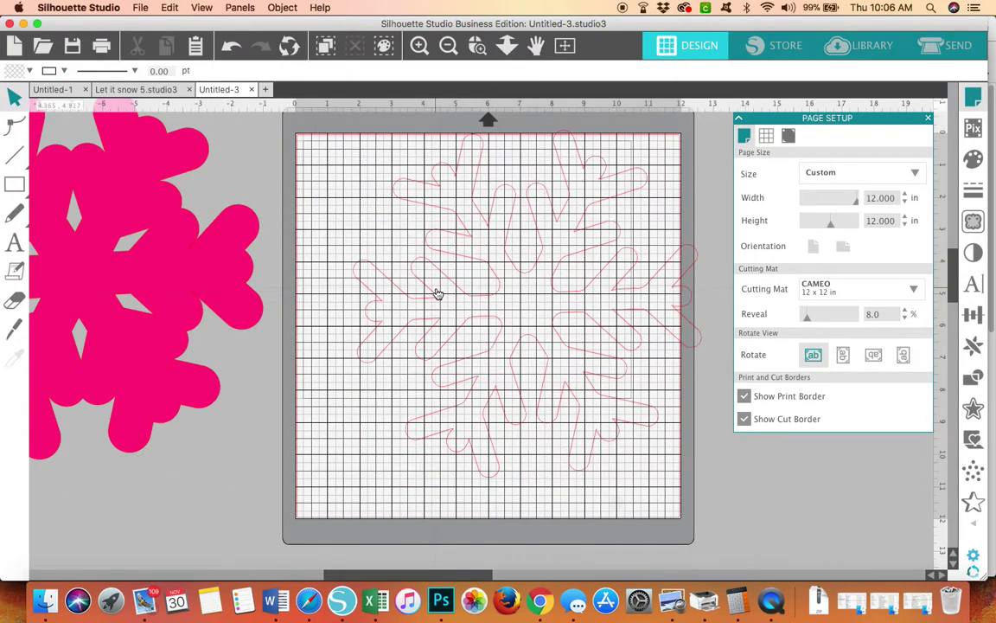
right_click(437, 294)
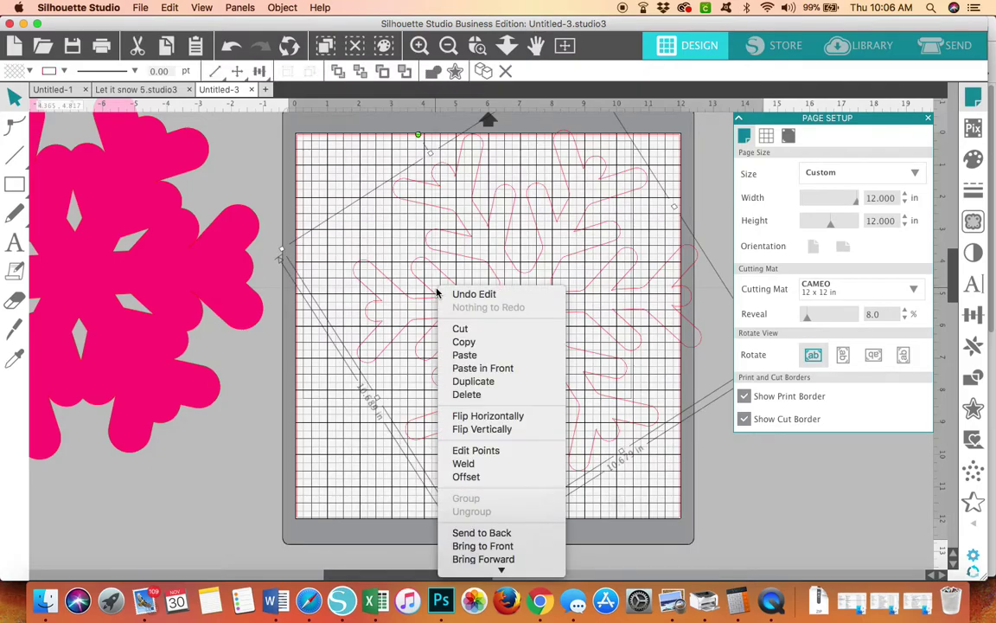
left_click(476, 545)
left_click(512, 373)
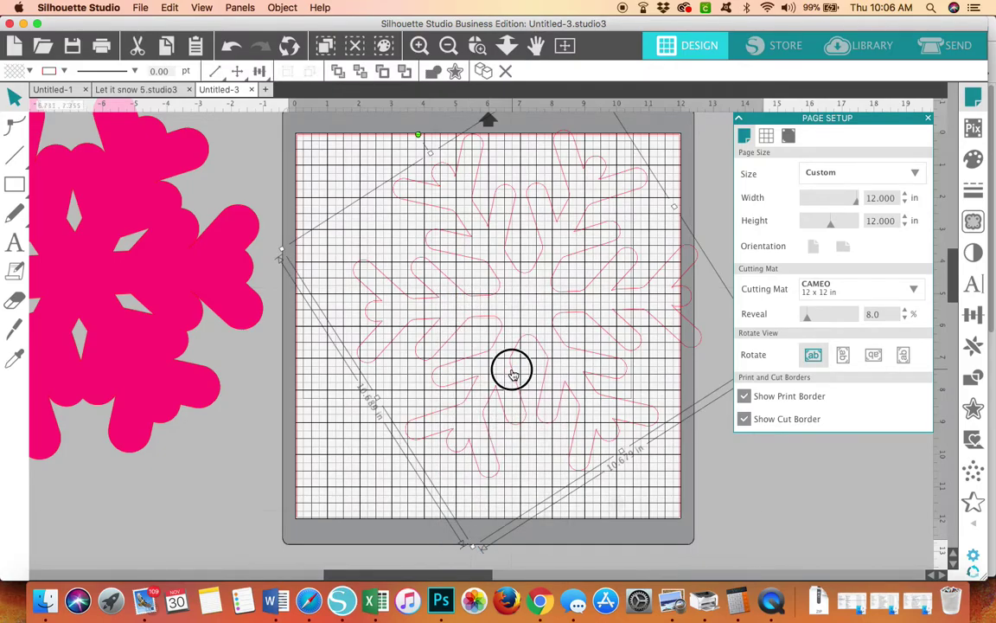
left_click_drag(511, 373, 469, 391)
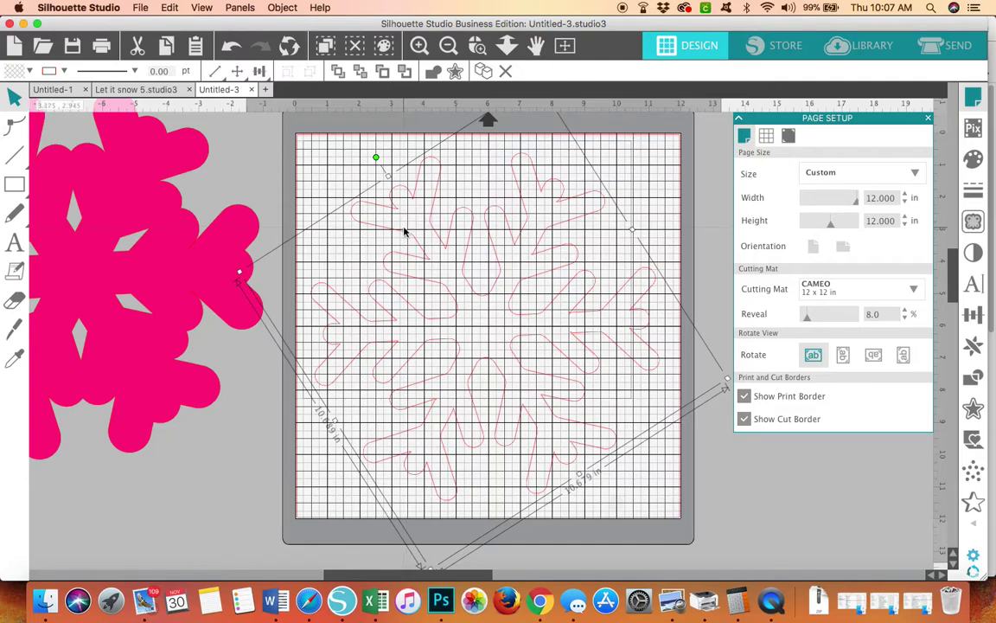
- Fill the outline snowflake white, slide the pink one beneath it, and group both layers
left_click(31, 72)
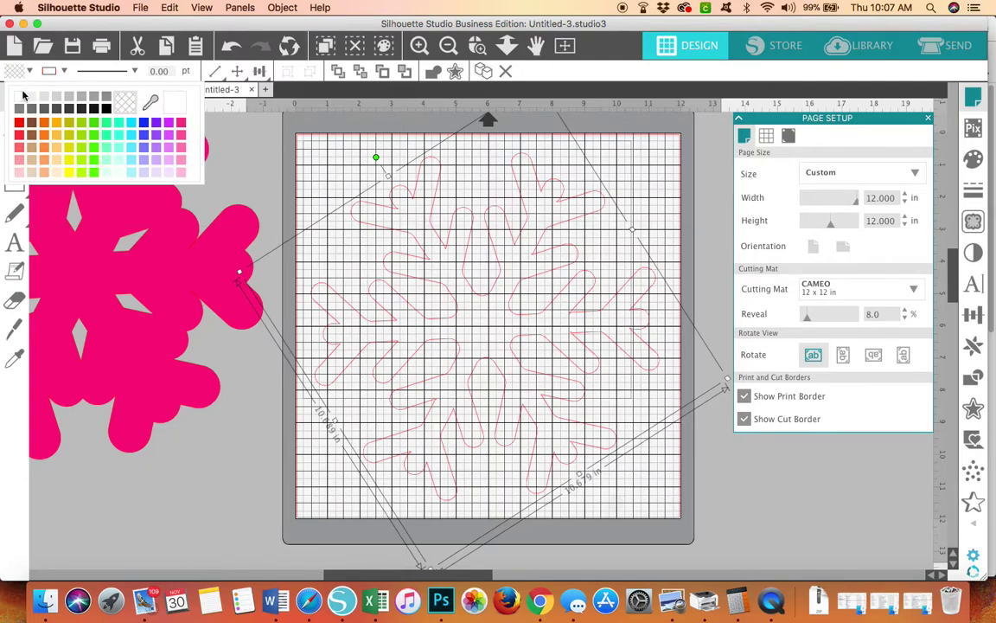
left_click(20, 96)
left_click_drag(231, 258, 582, 319)
left_click(581, 319)
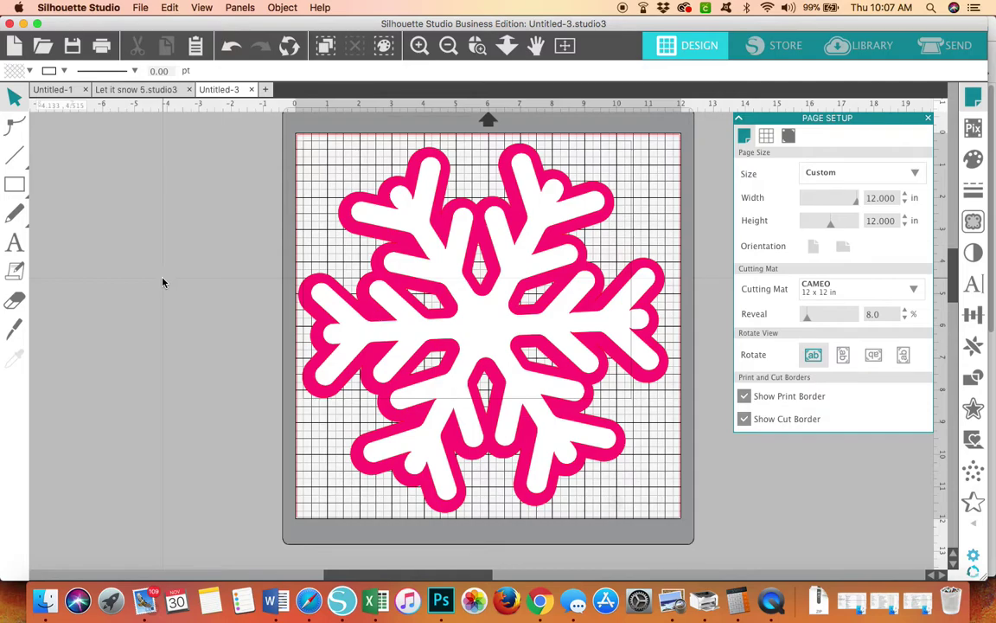
left_click_drag(296, 161, 718, 536)
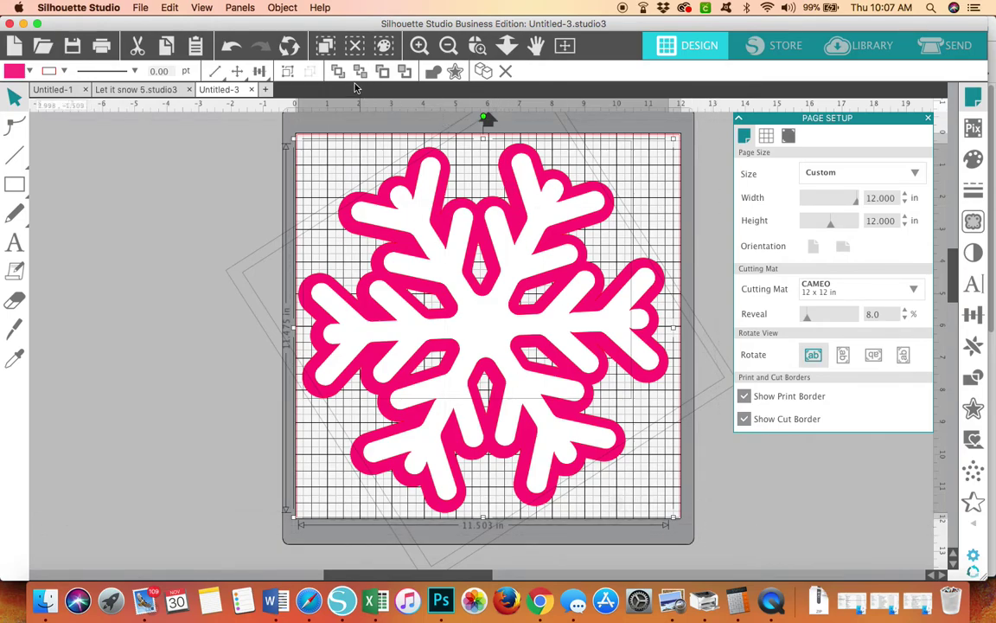
left_click(285, 73)
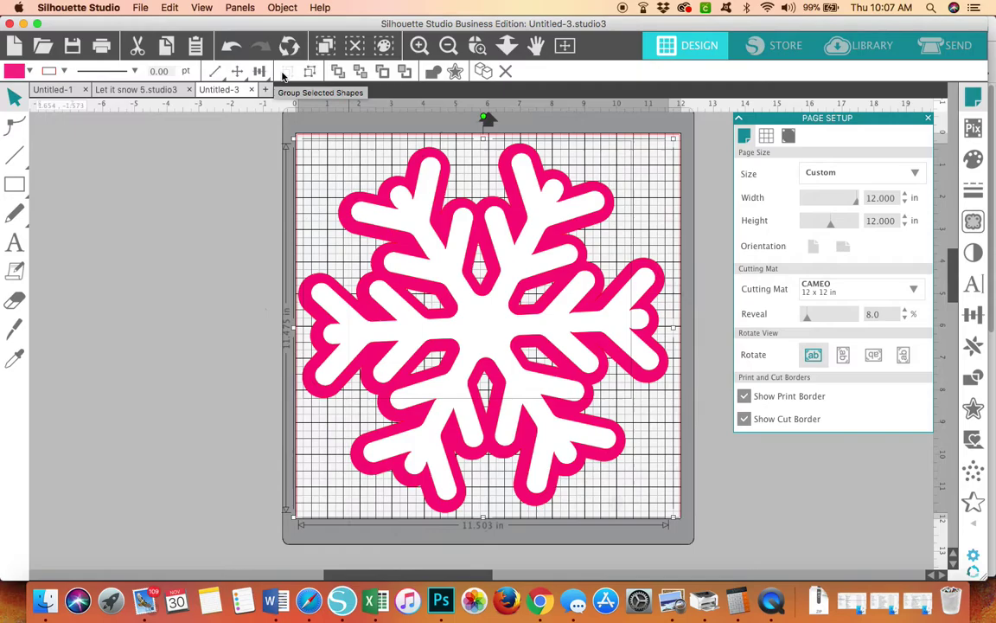
- Search the library for 'let it' and add the layered let it snow phrase to the mat
left_click(865, 45)
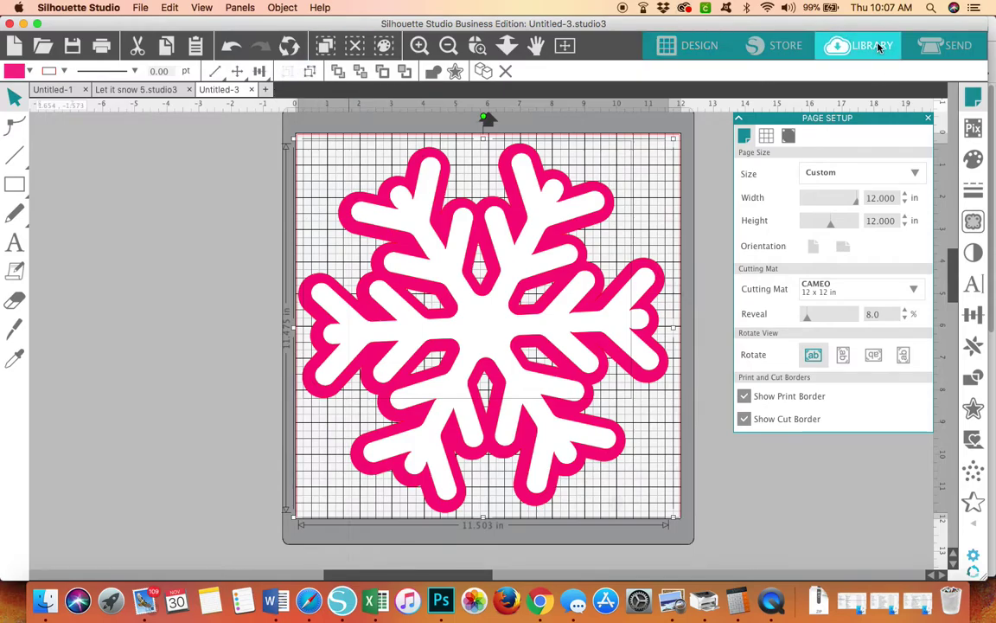
scroll(512, 274, "up", 5)
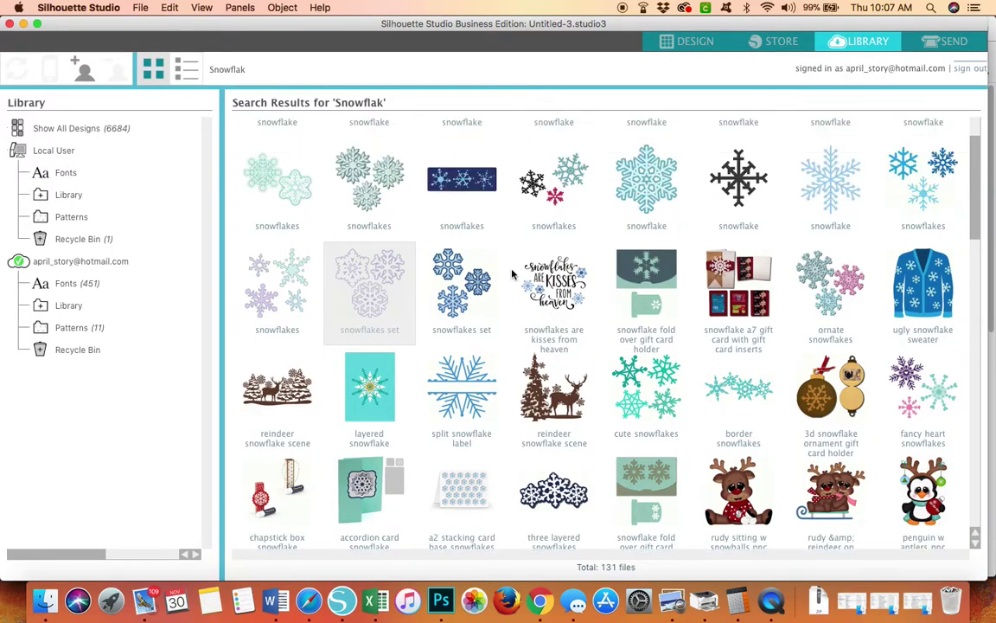
left_click_drag(259, 69, 200, 69)
type("let it")
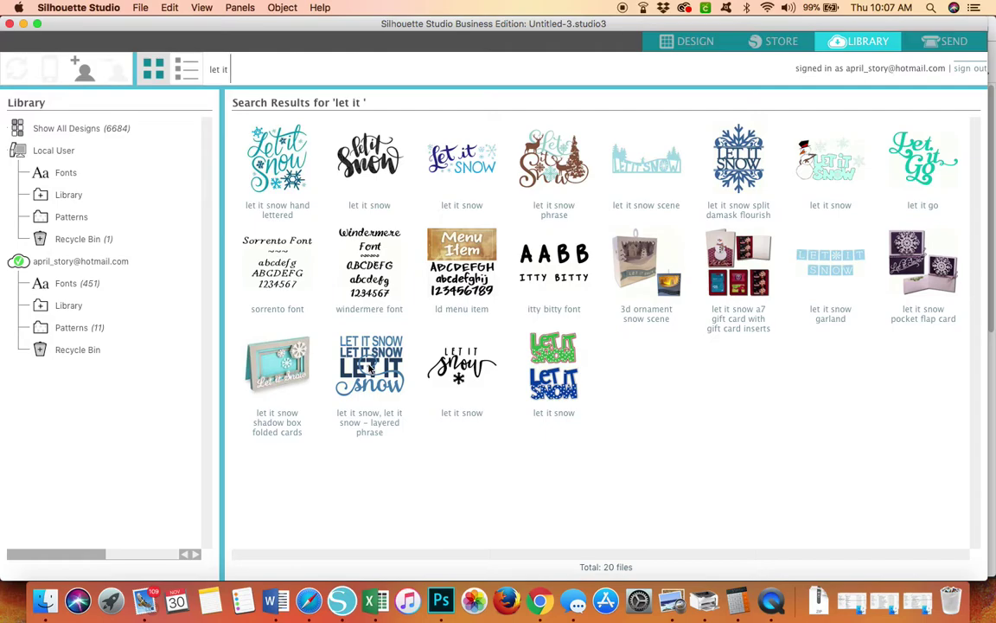
left_click(369, 368)
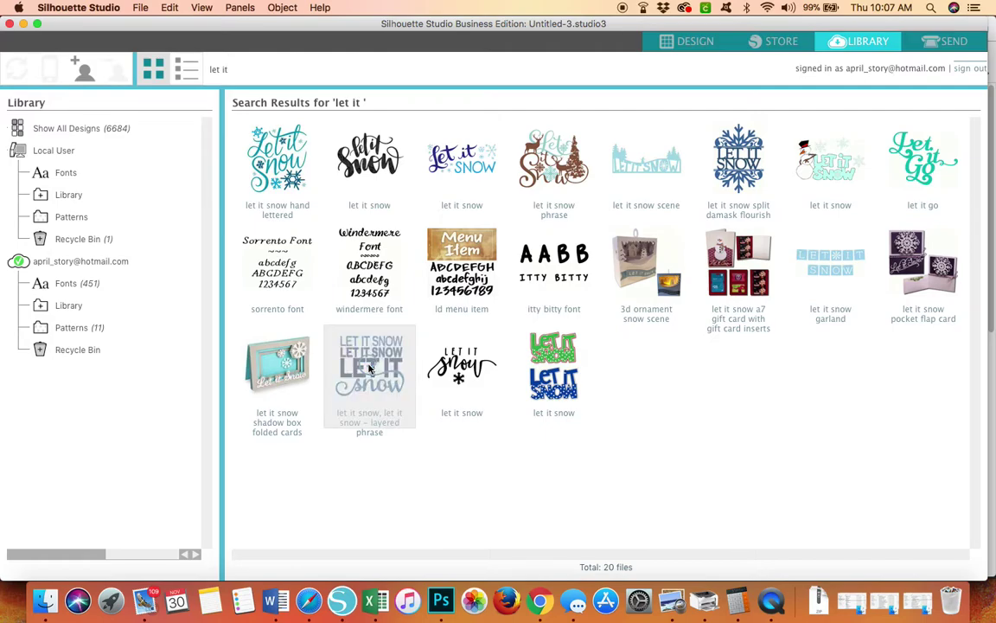
double_click(369, 367)
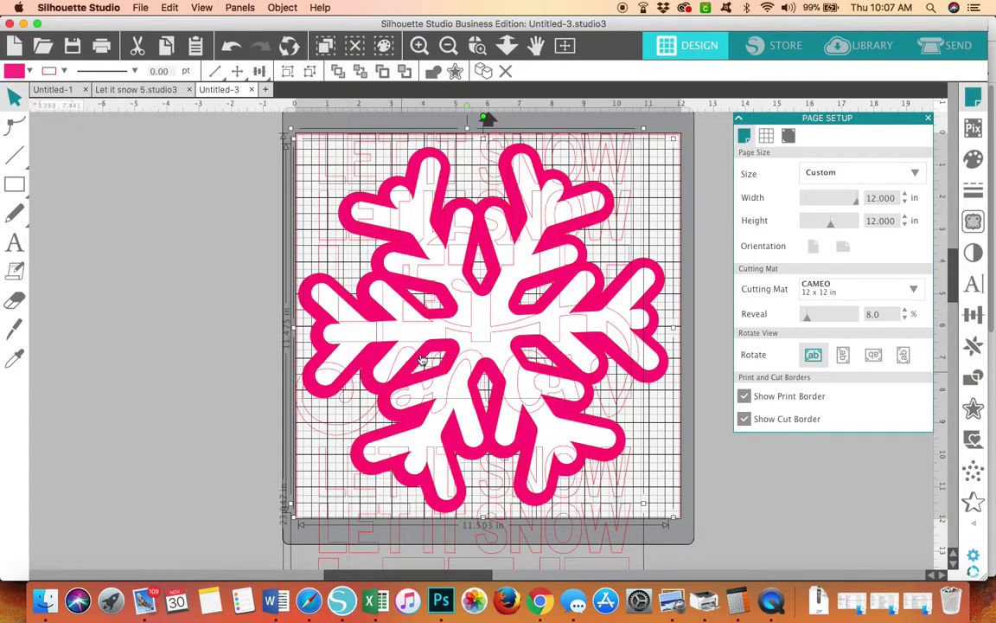
- Move the pink-bordered snowflake group beside the mat and delete the LET IT SNOW phrase
left_click_drag(474, 319, 92, 291)
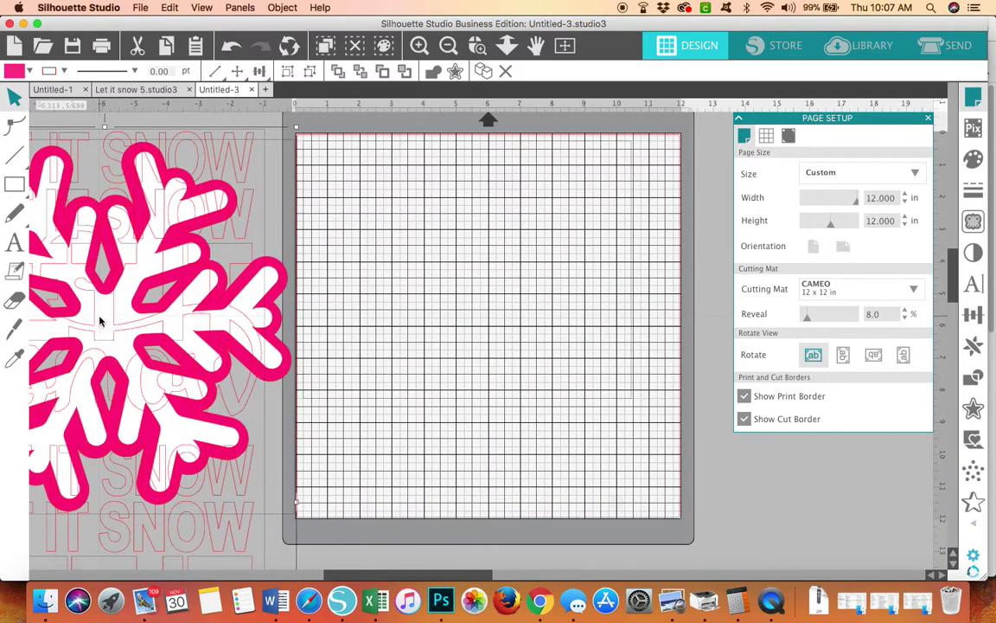
left_click_drag(233, 147, 636, 175)
left_click(373, 178)
left_click(636, 174)
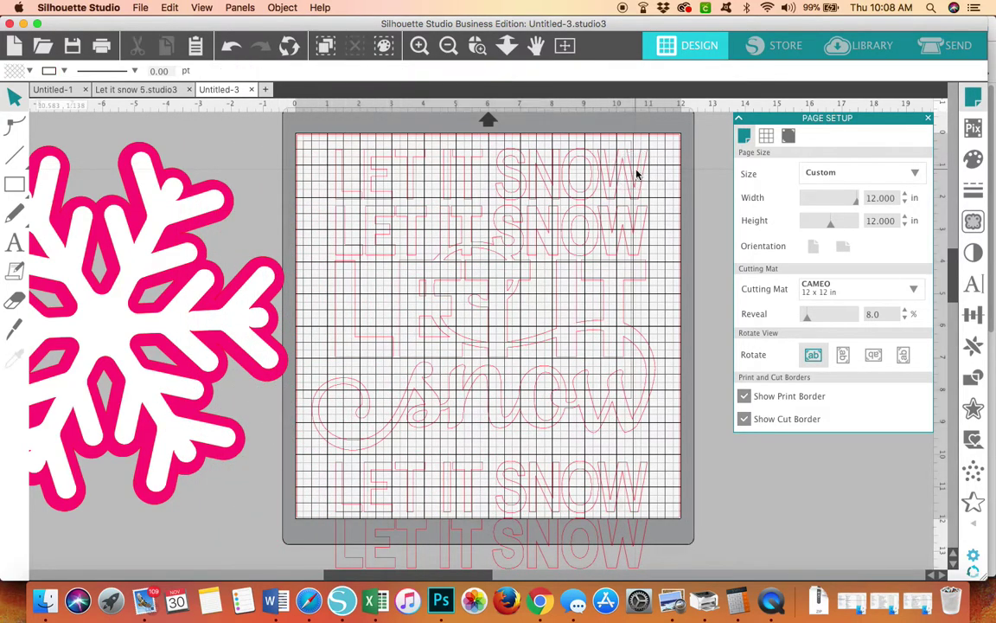
left_click(586, 204)
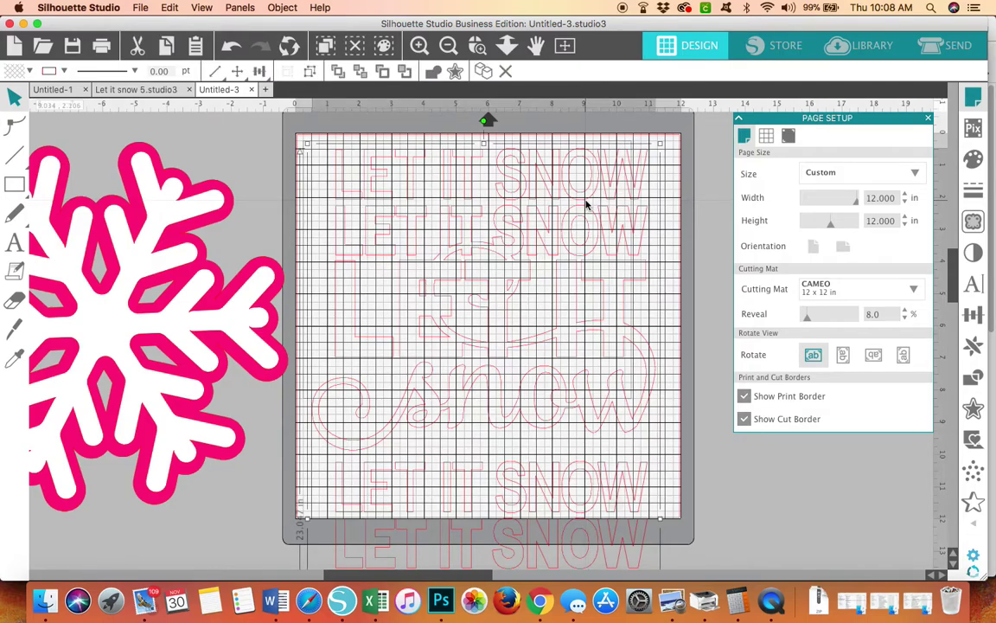
key("Delete")
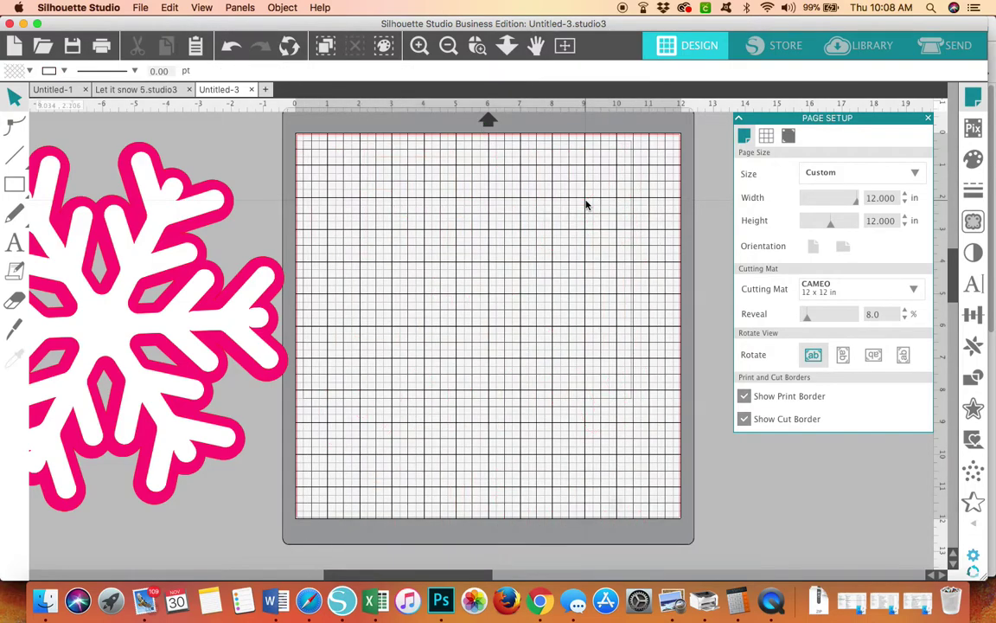
- Add the script 'let it snow' design, about 8.747 in wide, from the library results
left_click(865, 45)
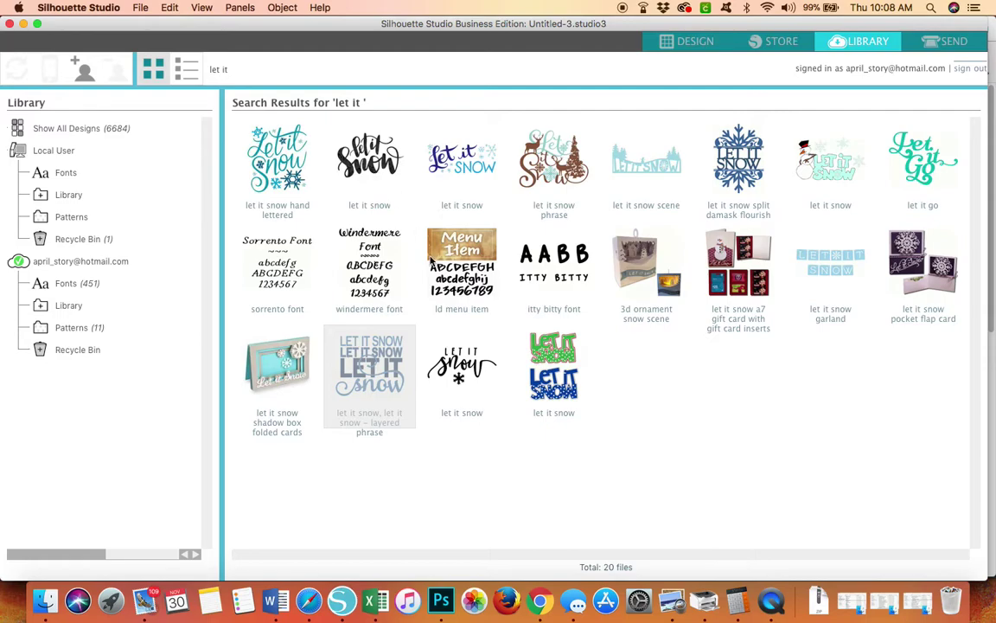
double_click(482, 373)
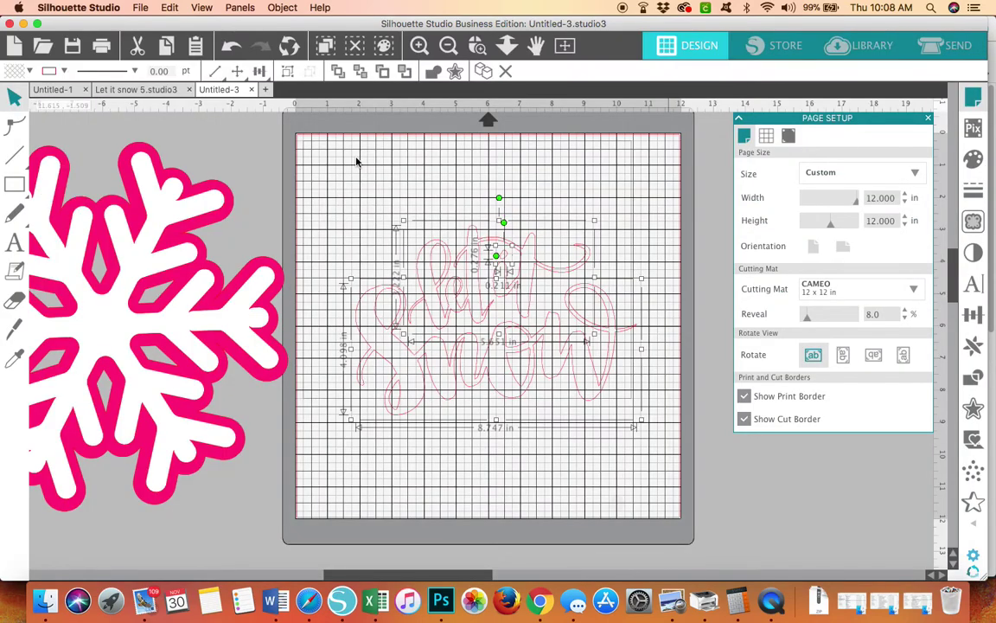
- Select every piece of the 'let it snow' script and group them into one 8.747 in design
left_click(473, 472)
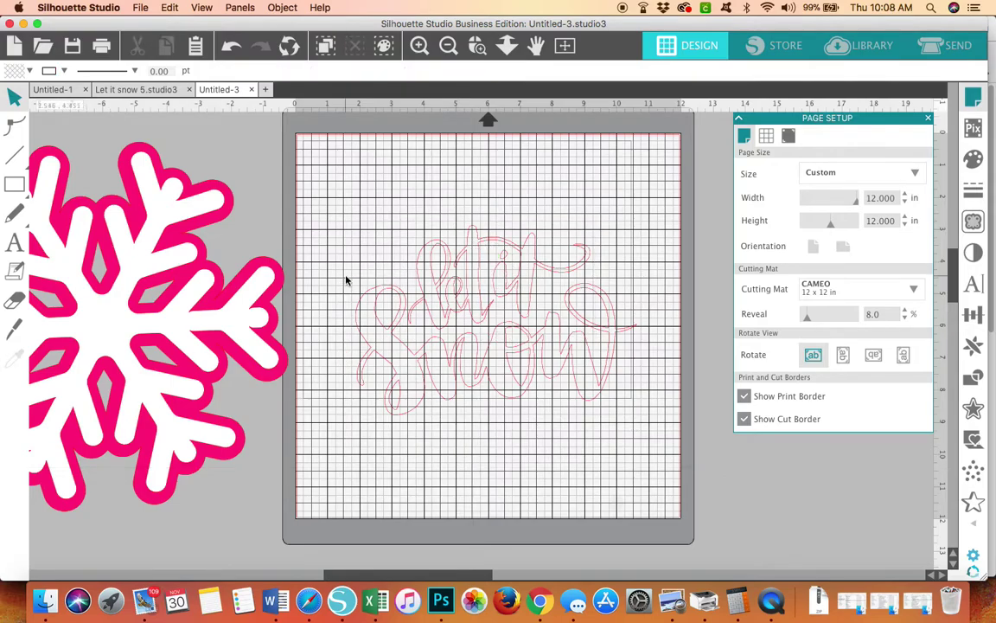
left_click(384, 305)
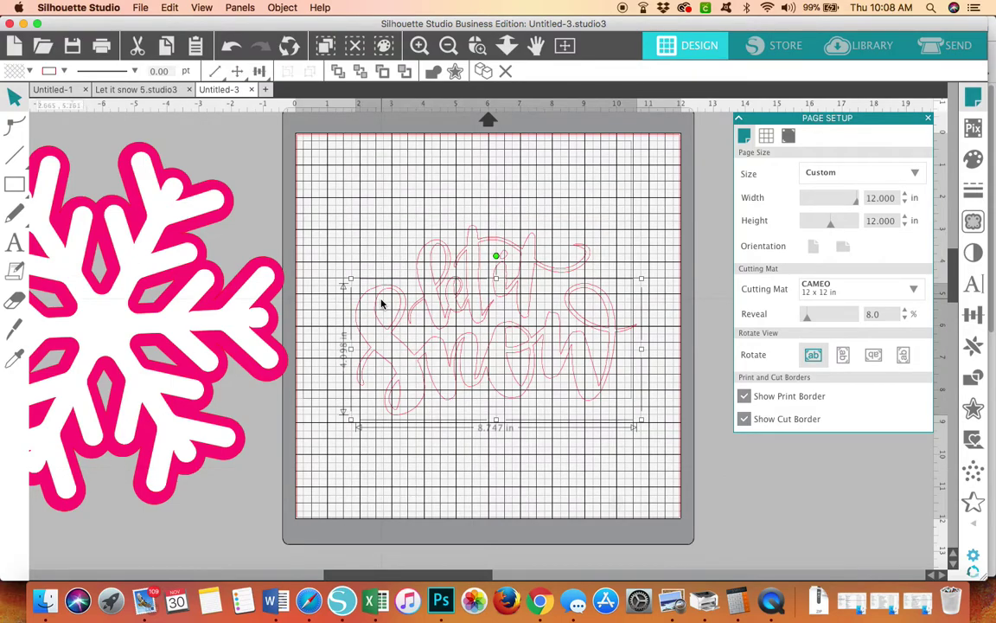
left_click(322, 161)
left_click(493, 334)
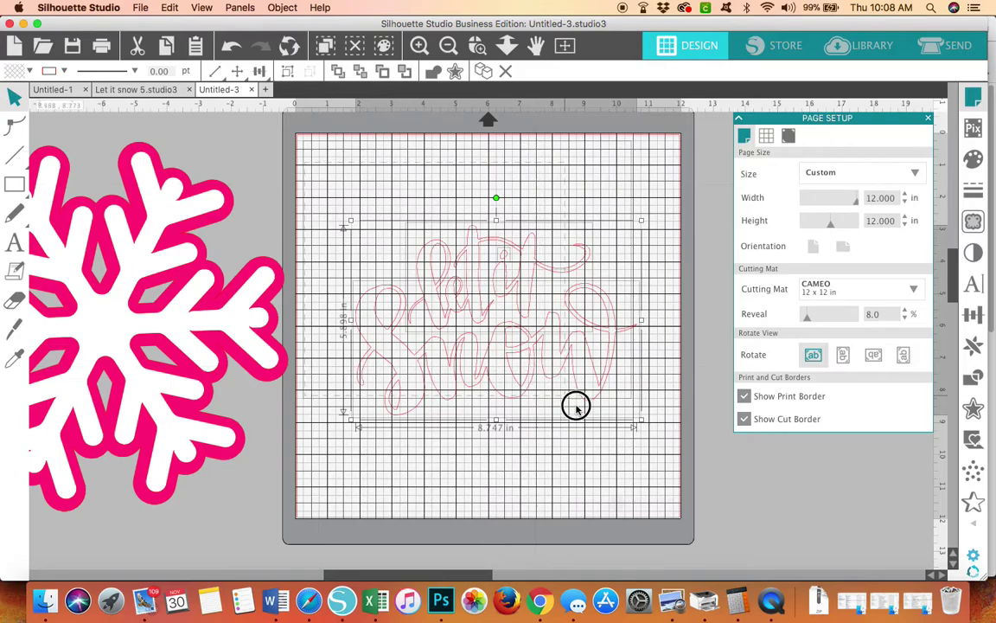
left_click(633, 453)
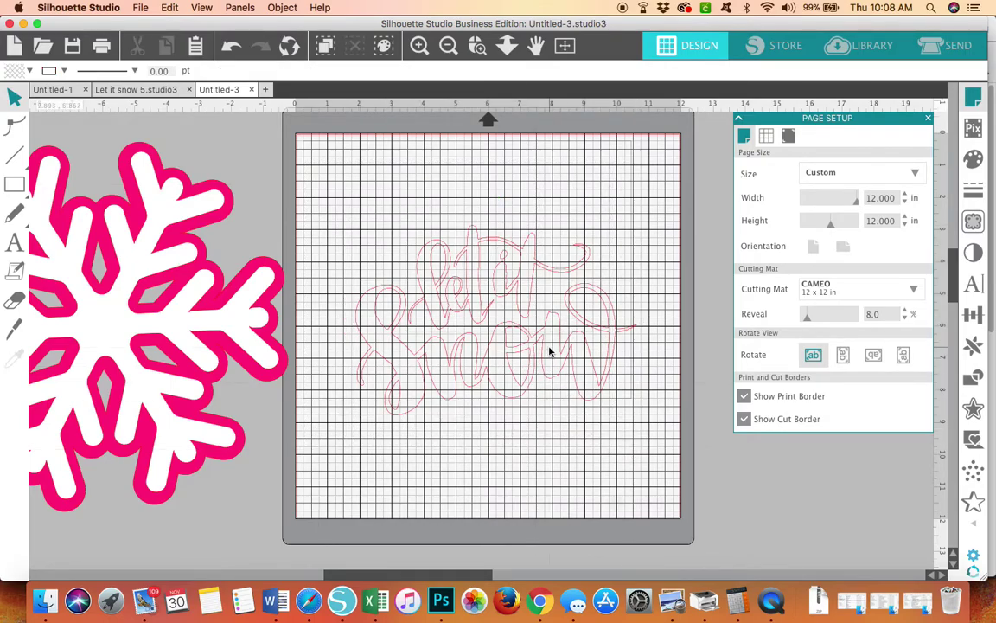
left_click(544, 380)
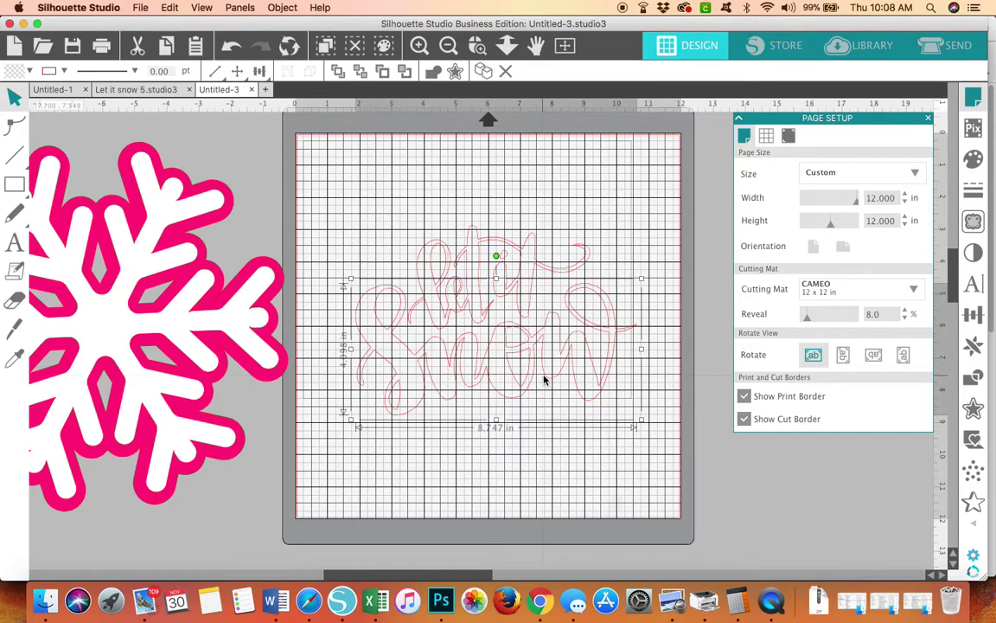
left_click(534, 251)
left_click(396, 214)
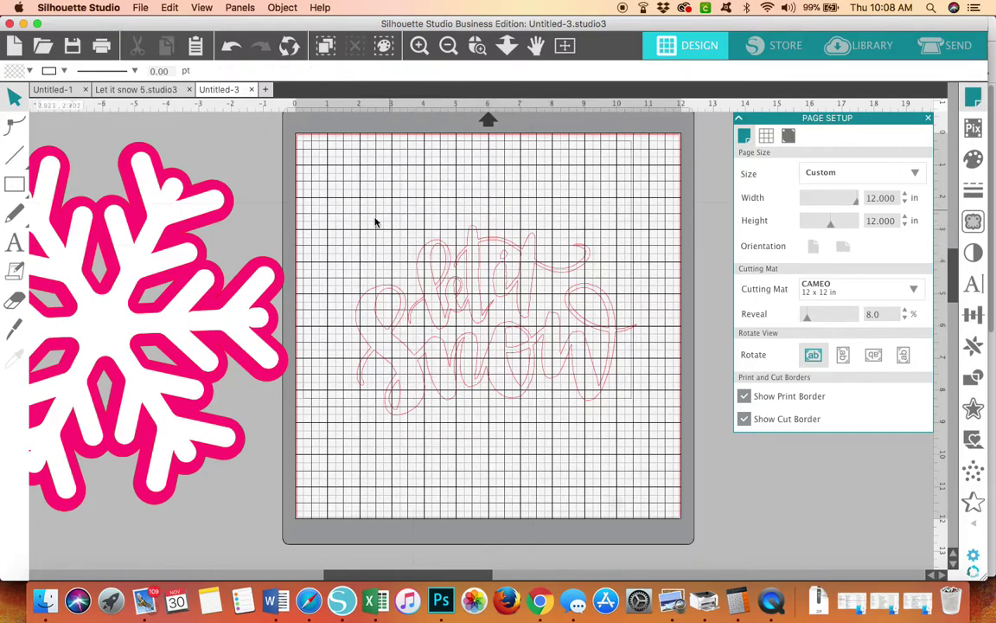
left_click(474, 338)
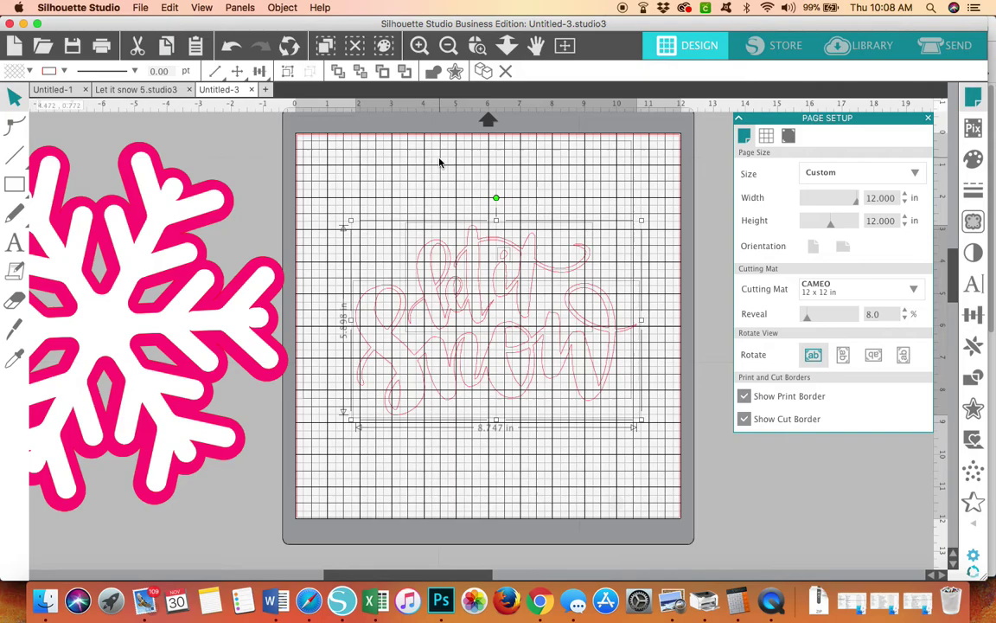
left_click(288, 73)
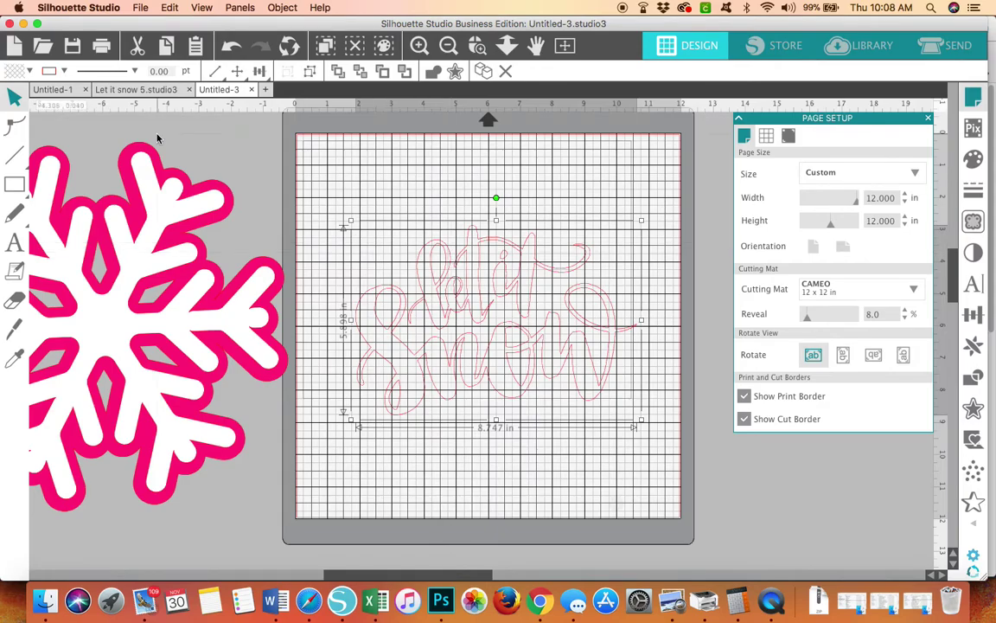
- Fill the lettering pink and shift the pink snowflake slightly
left_click(30, 71)
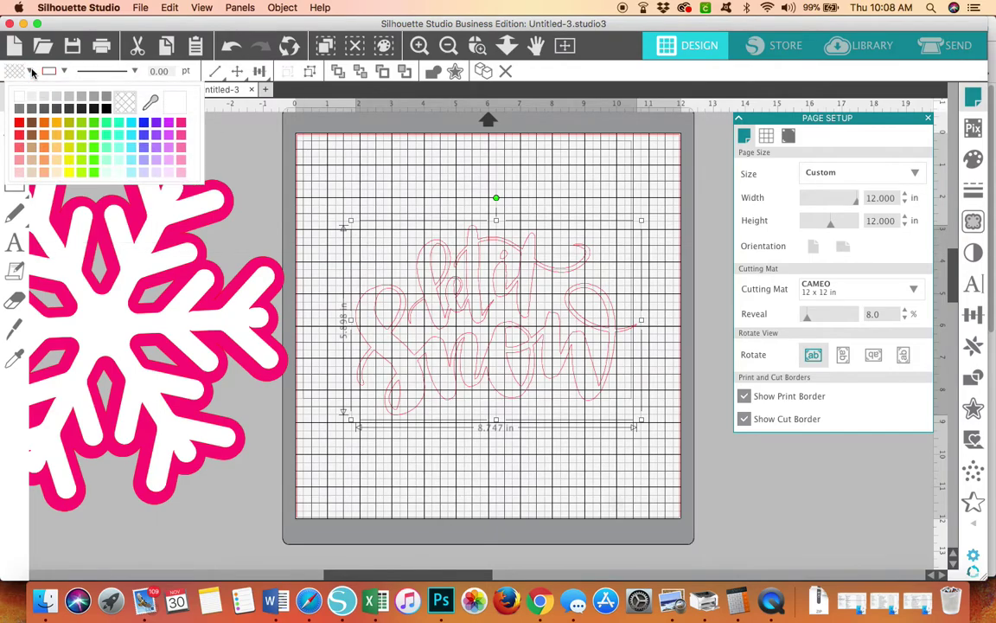
left_click(167, 122)
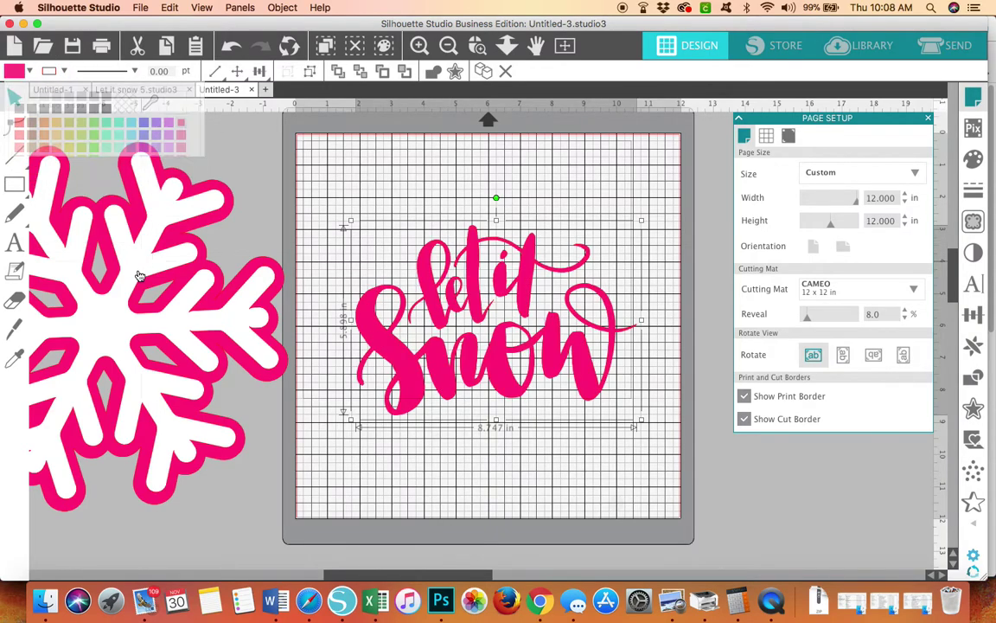
mouse_move(138, 275)
left_mouse_down()
mouse_move(534, 276)
mouse_move(189, 251)
mouse_move(147, 271)
left_mouse_up()
- Reselect the 'let it snow' lettering and change its fill to black
left_click(421, 276)
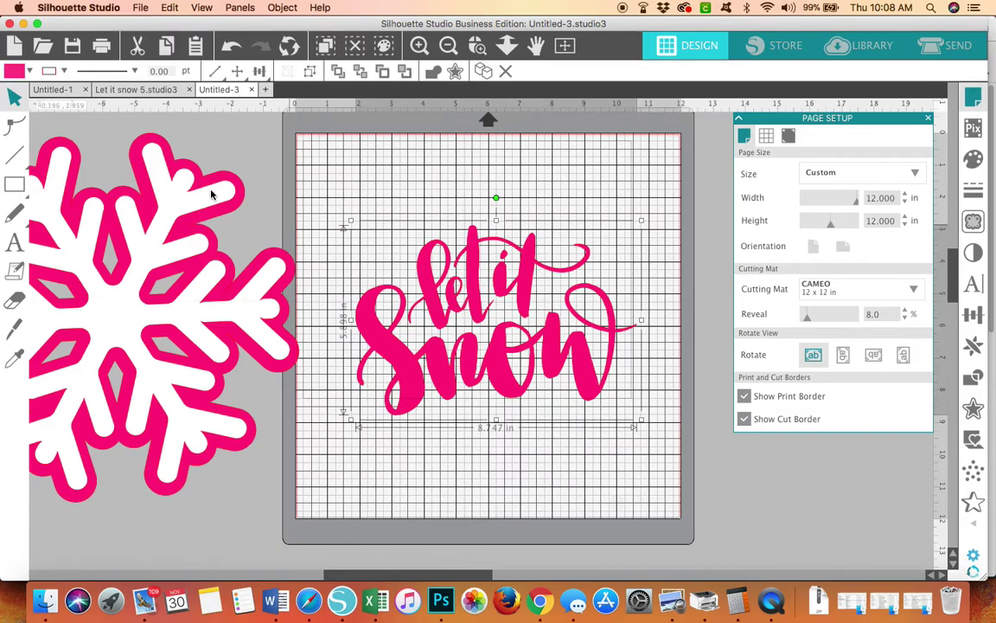
left_click(30, 73)
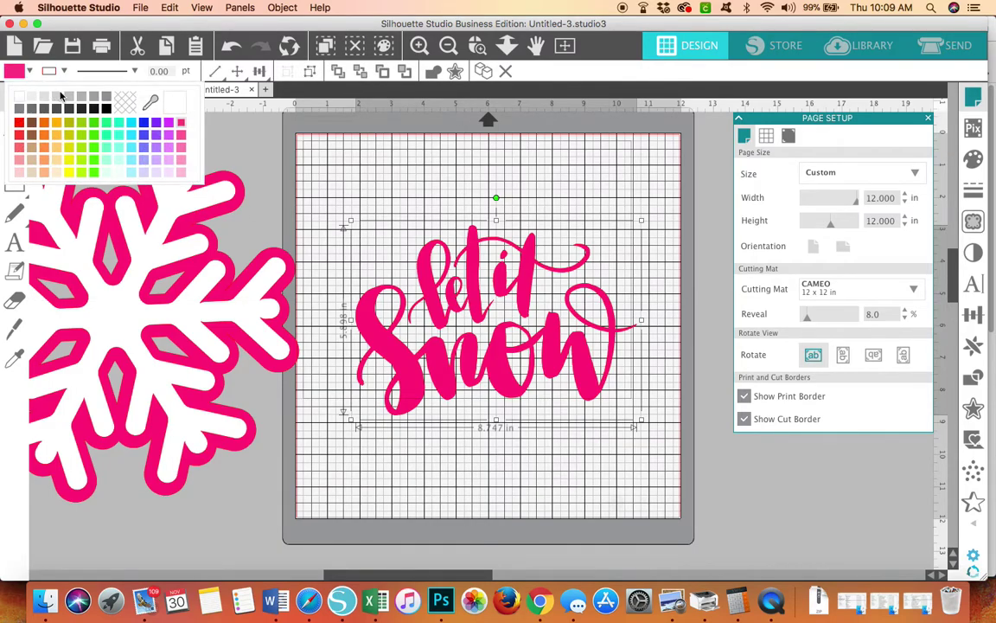
left_click(105, 110)
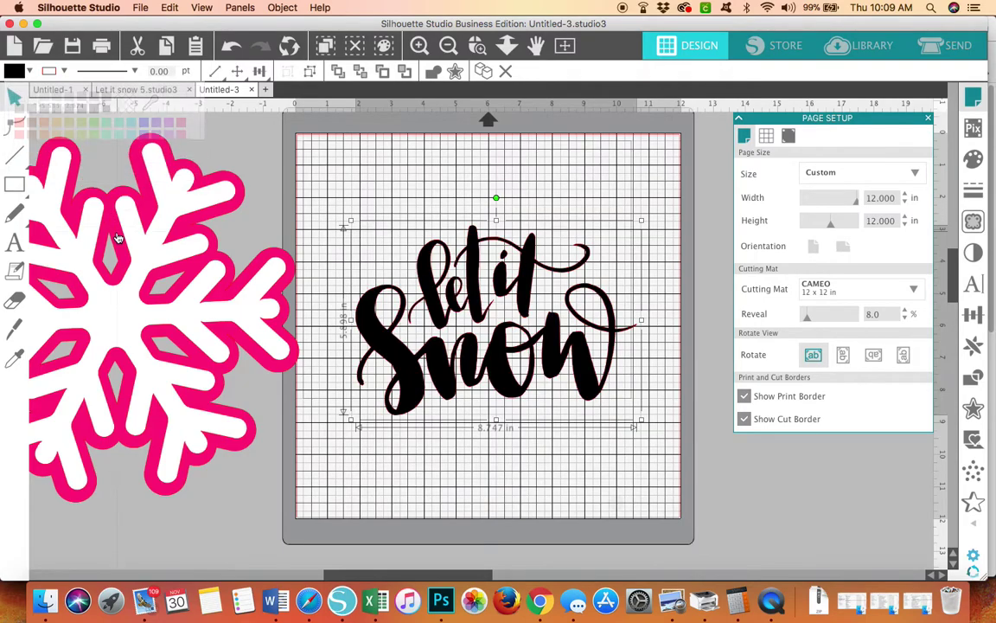
- Drag the pink-bordered snowflake onto the mat behind the lettering, nudge it into place, and select both
left_click_drag(127, 229, 487, 244)
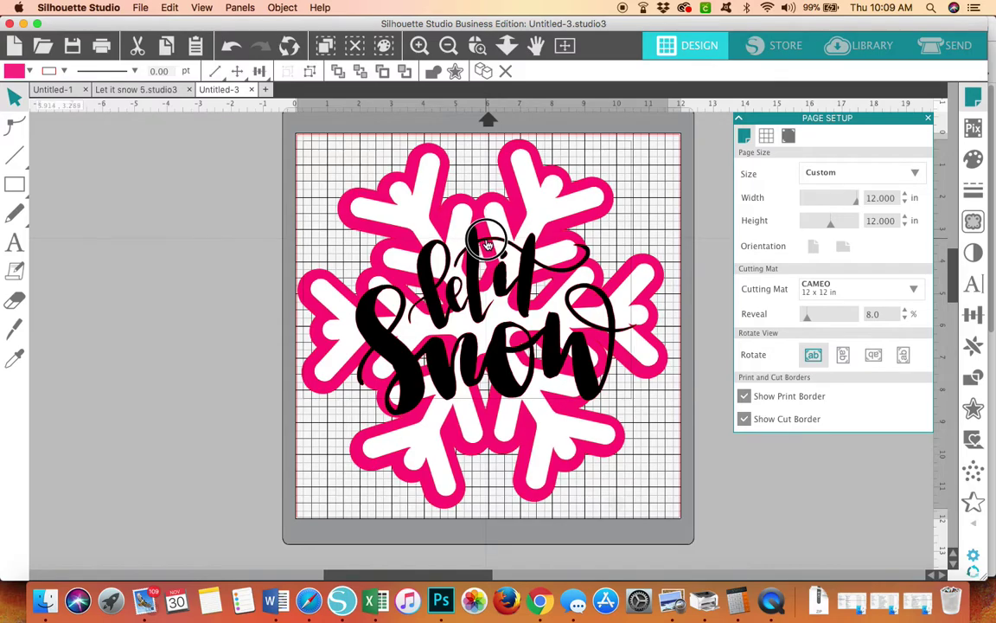
key("Escape")
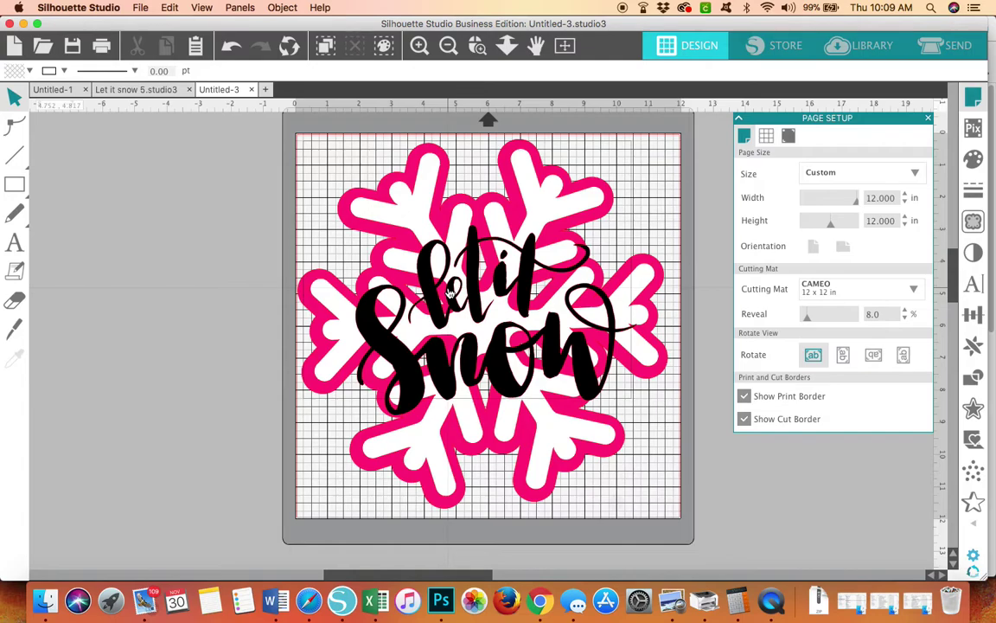
left_click_drag(470, 177, 529, 187)
left_click(475, 193)
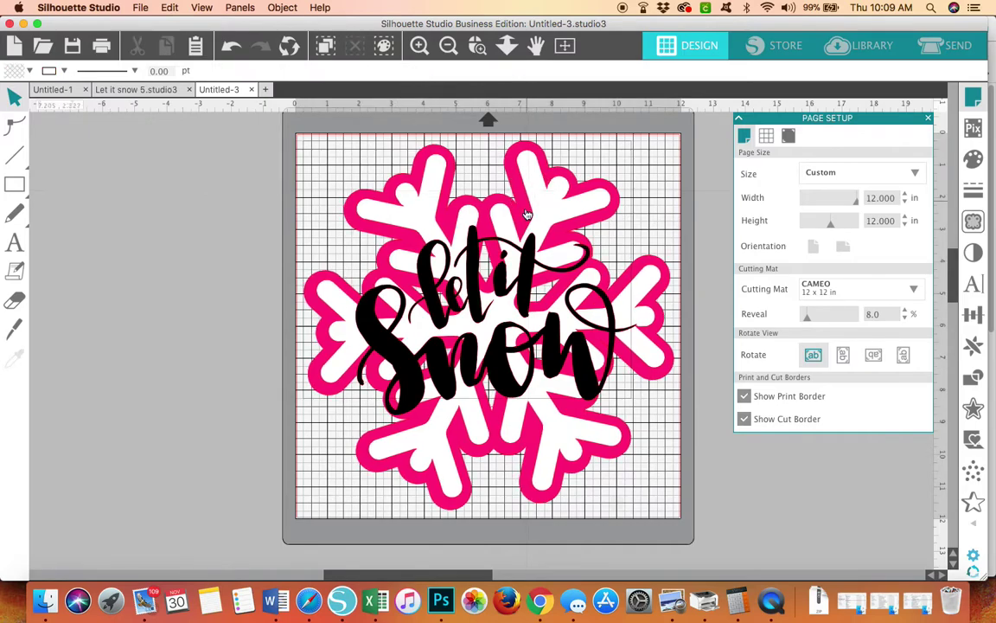
left_click(521, 287)
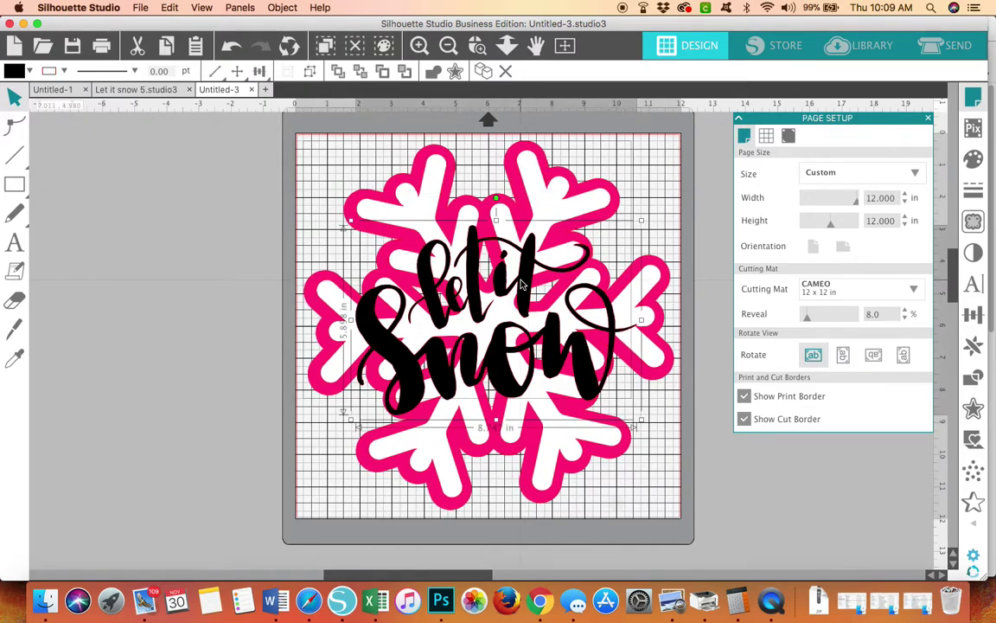
left_click(541, 164)
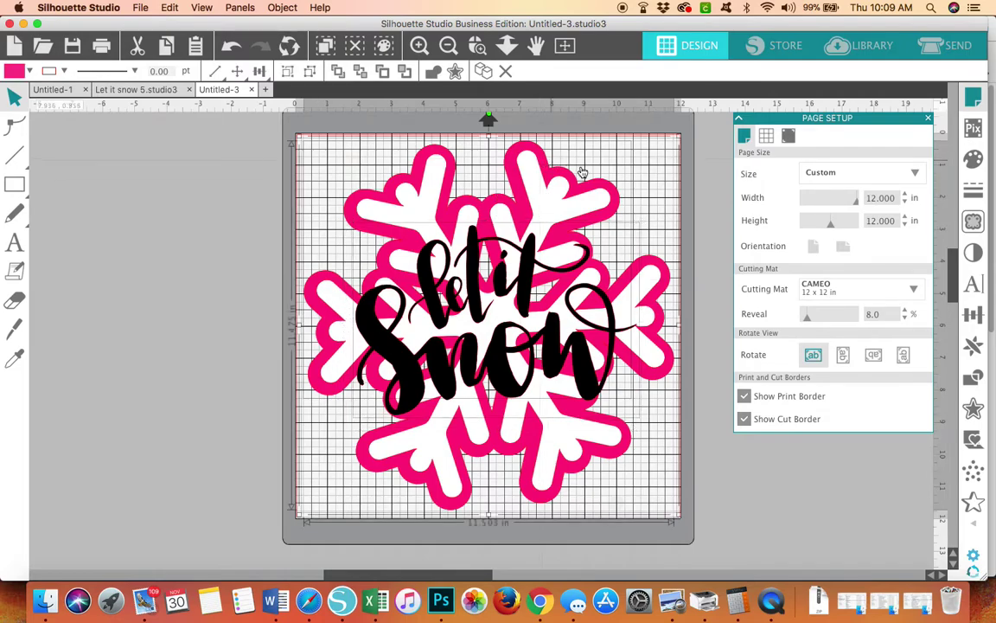
- Align Center the lettering on the snowflake, then reselect both lettering and snowflake
left_click(973, 317)
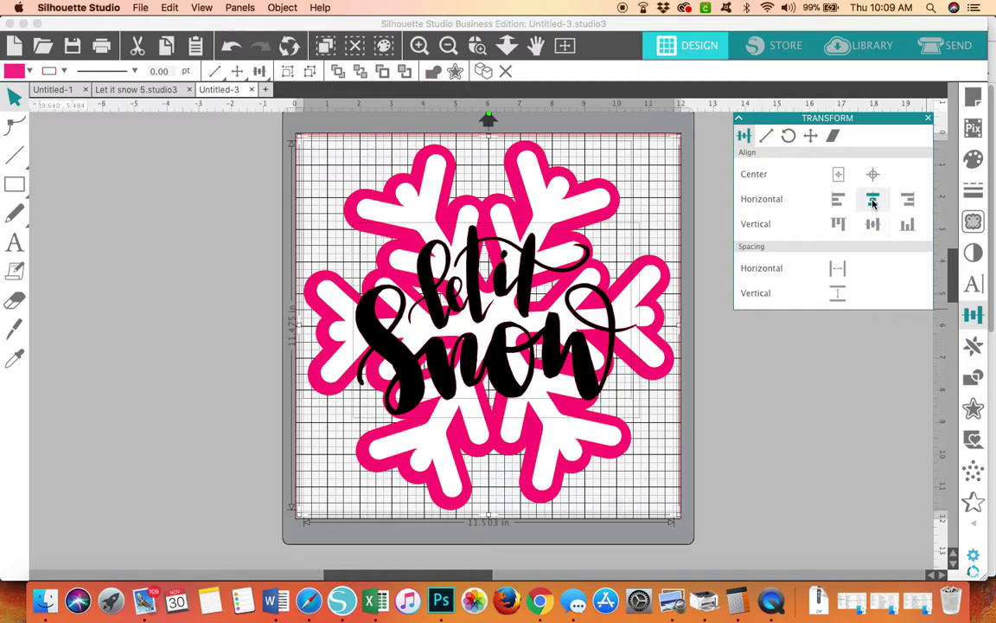
left_click(873, 202)
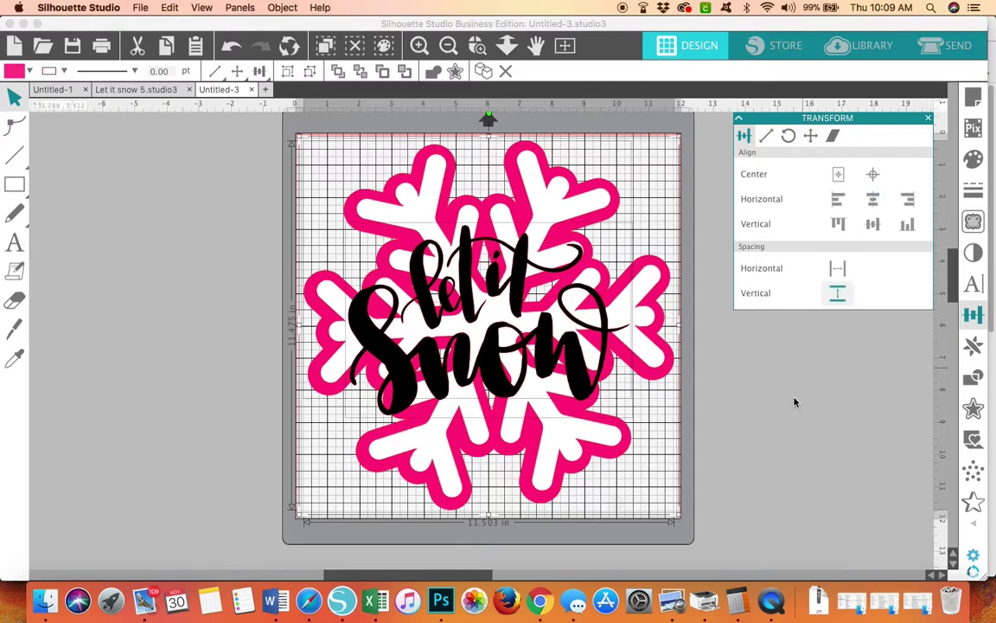
left_click(707, 370)
left_click(590, 375)
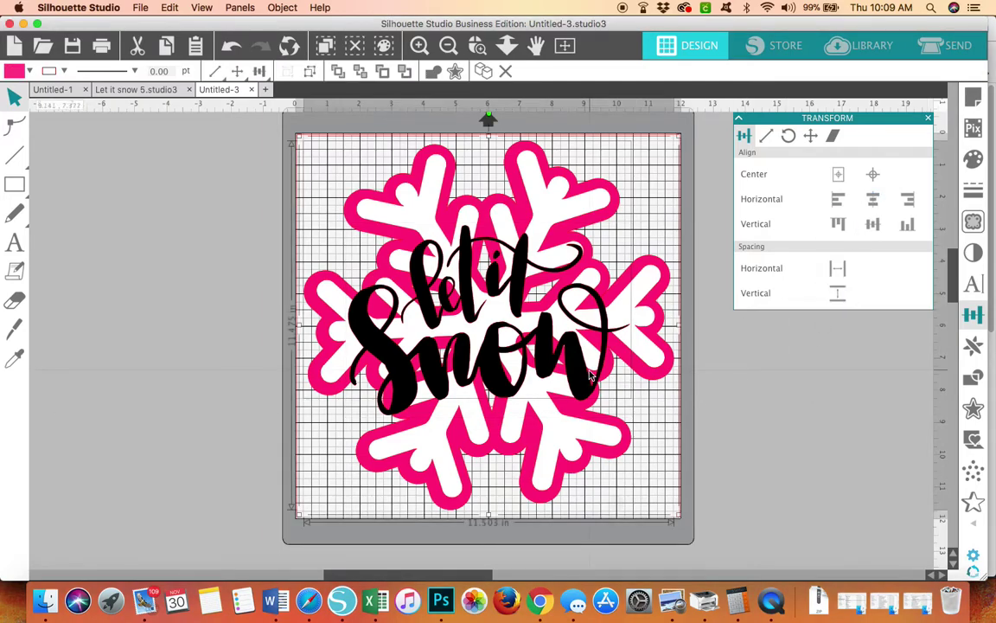
left_click(776, 423)
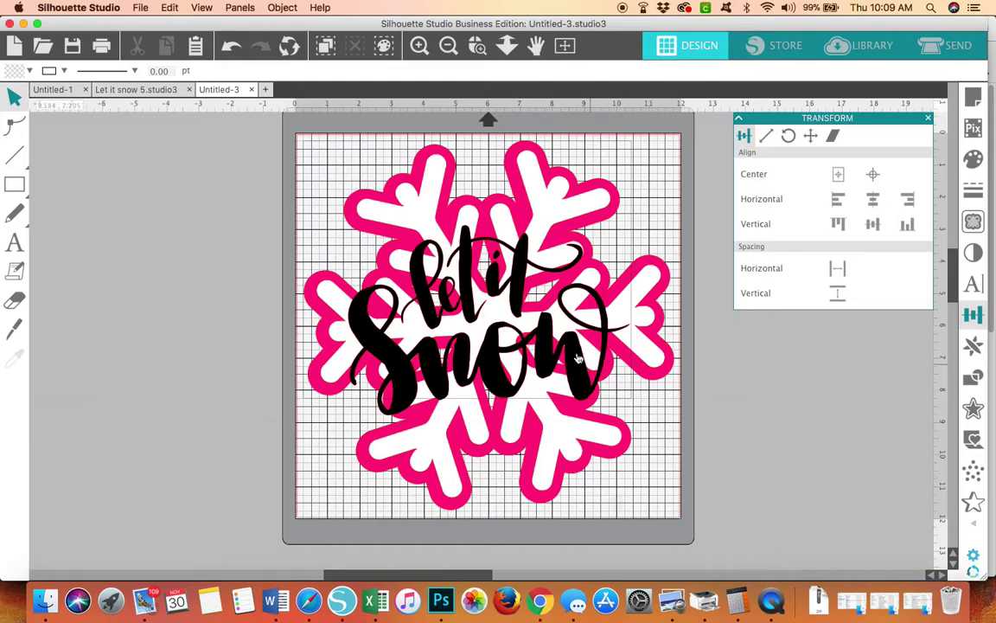
left_click(540, 329)
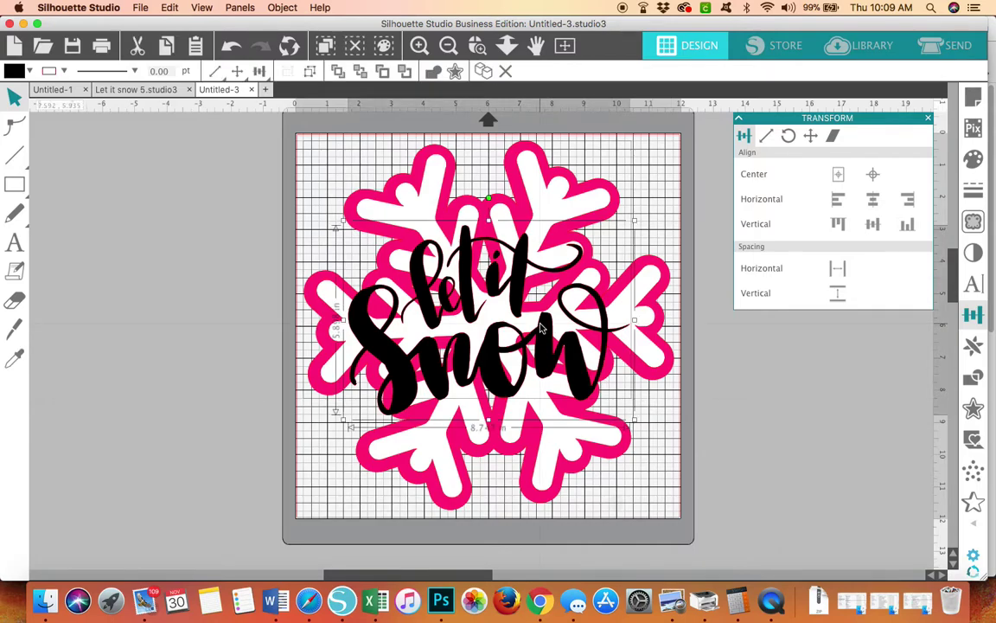
left_click(535, 174)
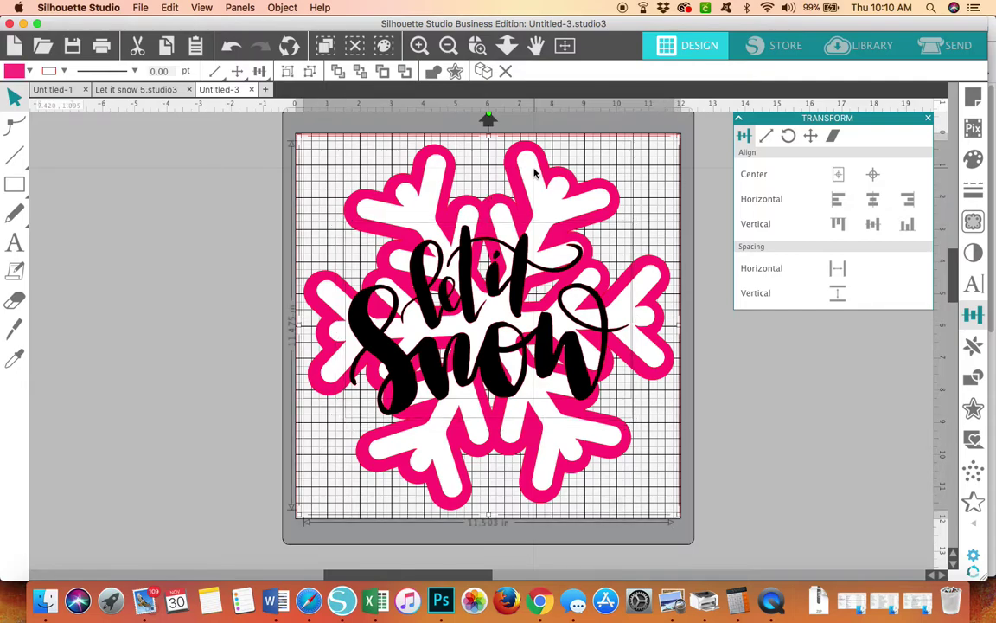
left_click(814, 402)
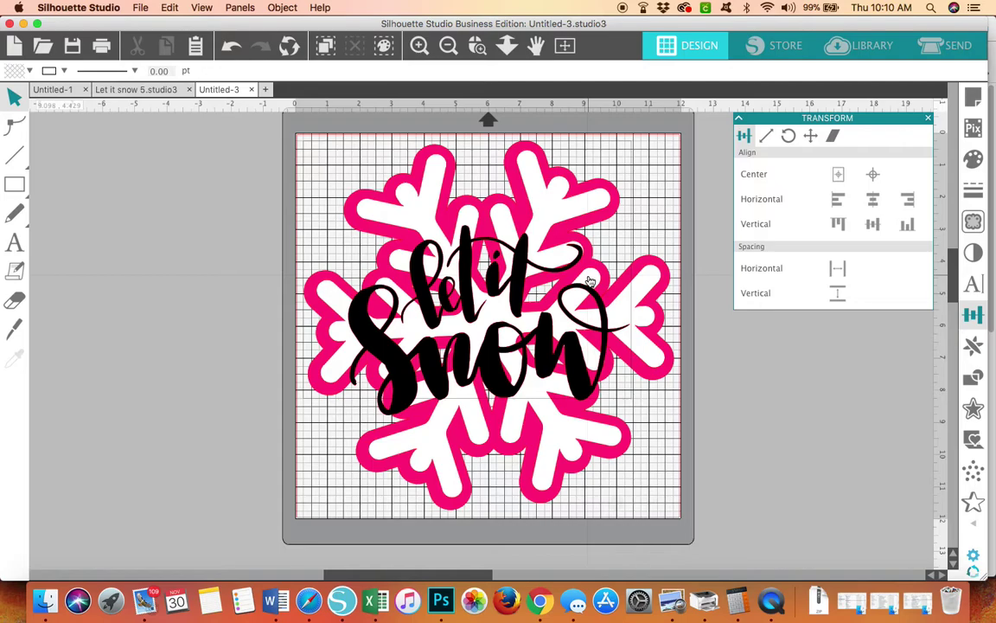
- Select the lettering with the pink snowflake and apply Subtract All from the Modify panel
left_click(975, 379)
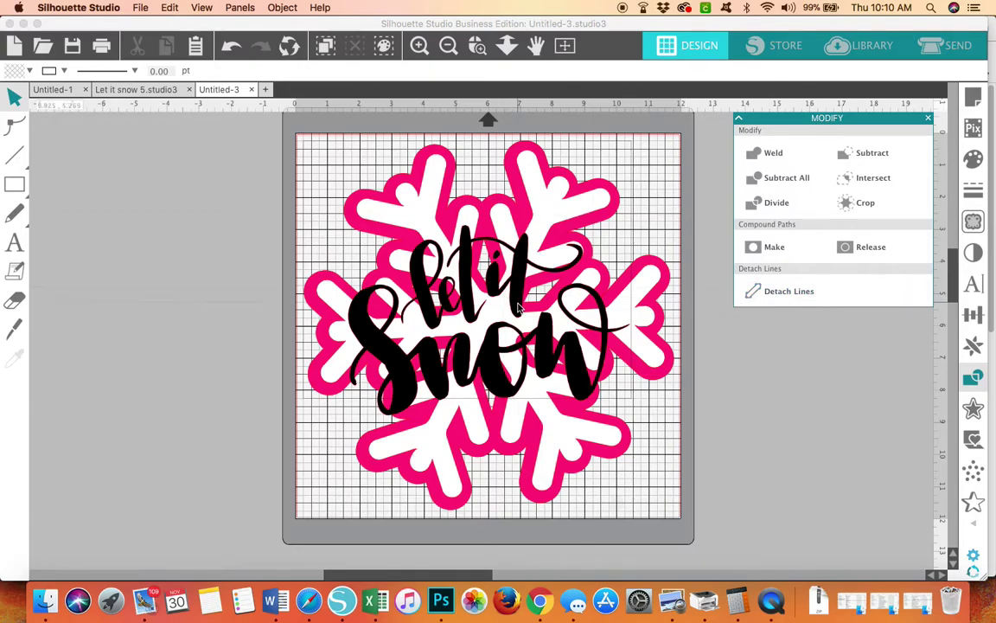
left_click(752, 381)
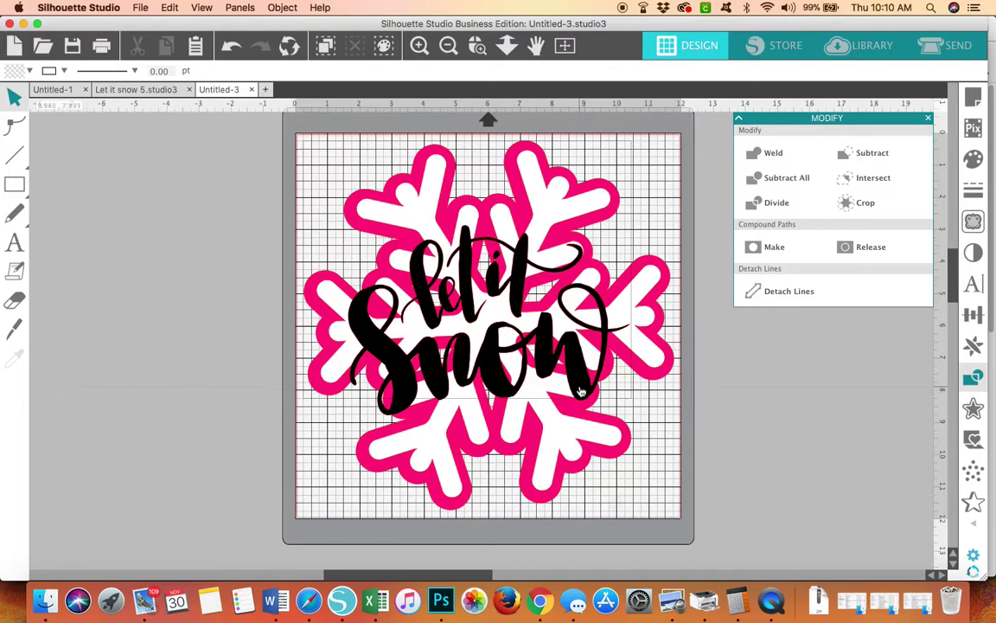
left_click(523, 352)
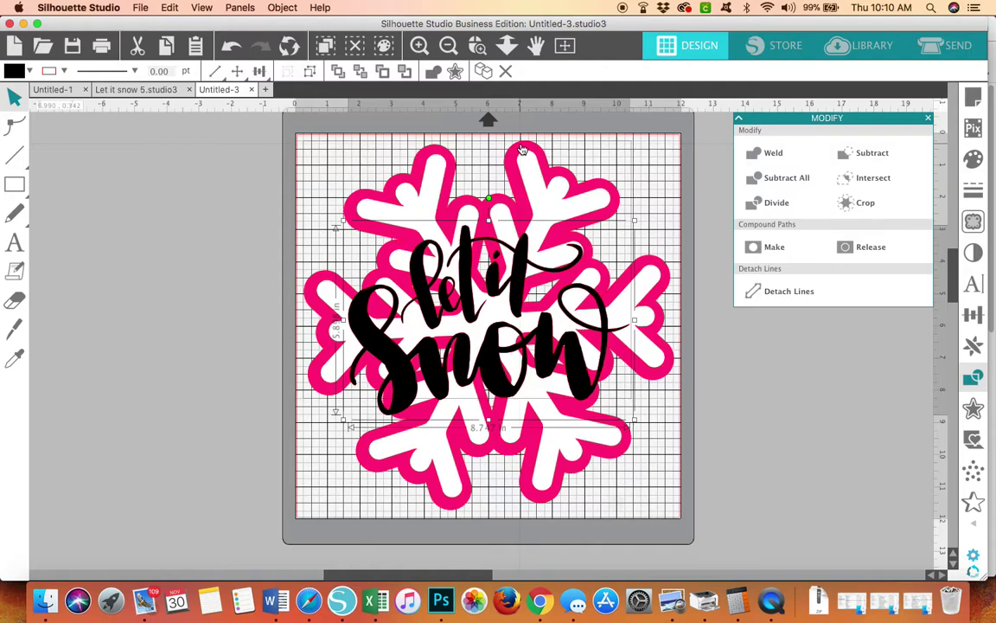
left_click(522, 150)
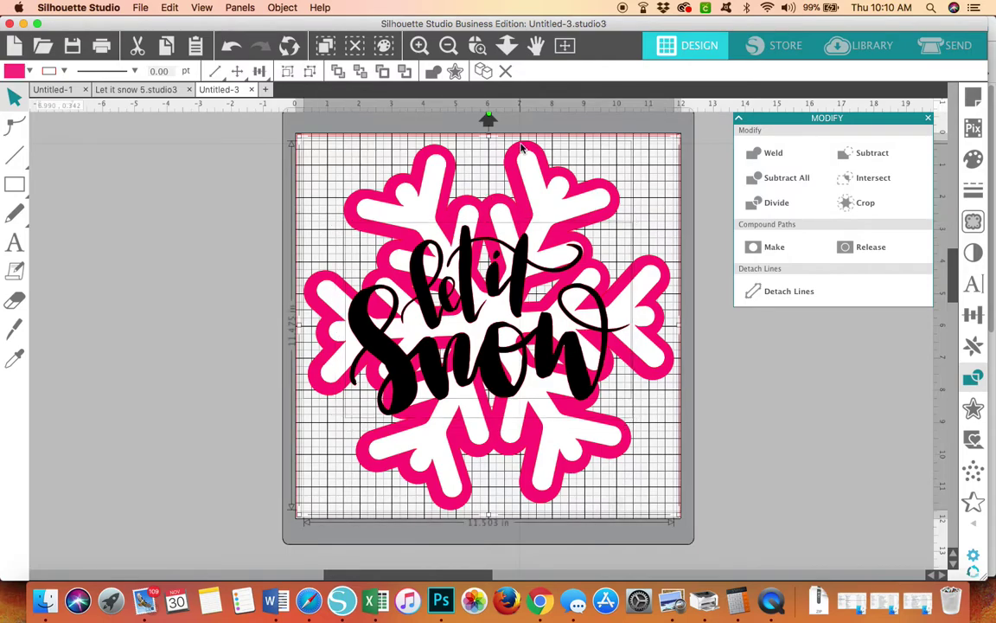
left_click(771, 180)
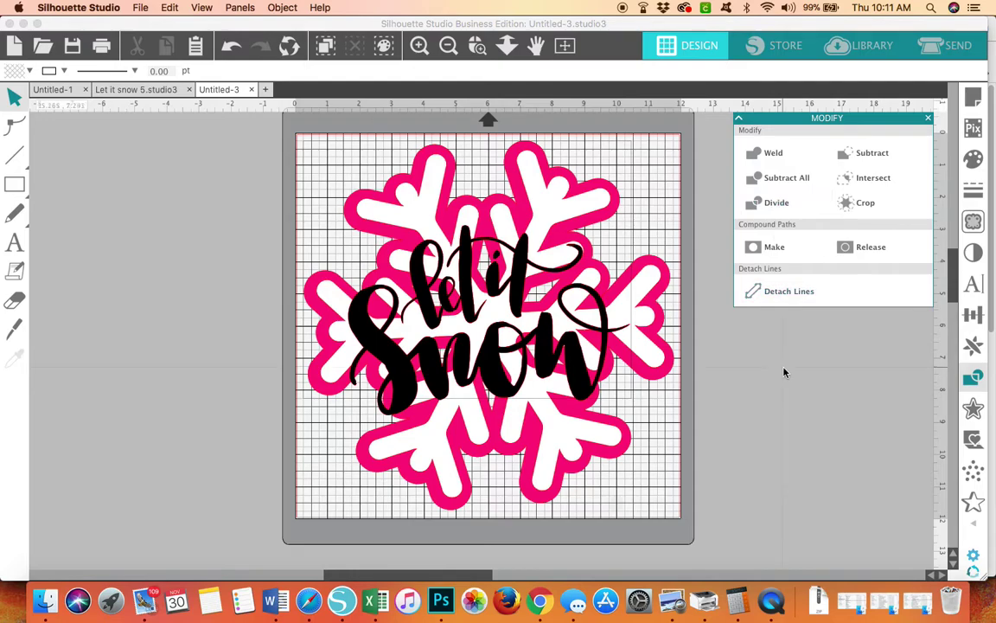
- Drag the lettering off the mat to show the letter cutouts, then undo the move
left_click(746, 415)
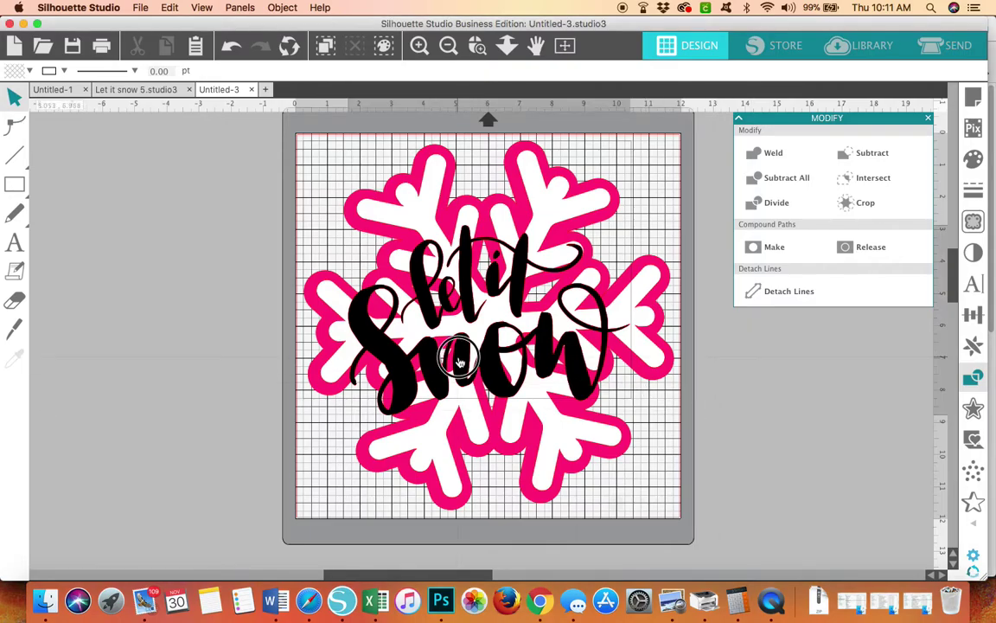
left_click_drag(459, 362, 121, 350)
left_click(111, 316)
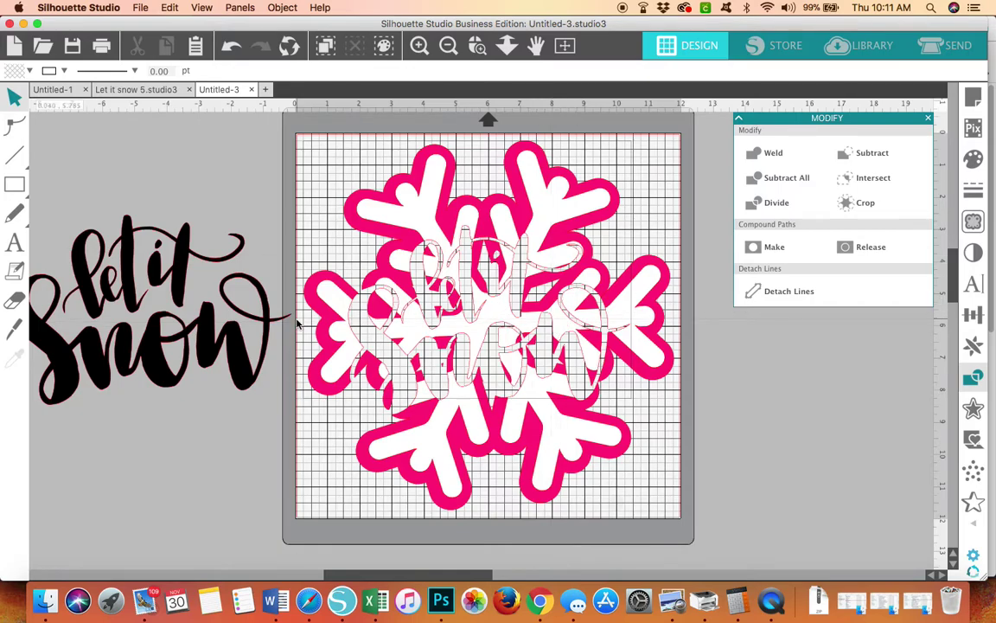
left_click(231, 49)
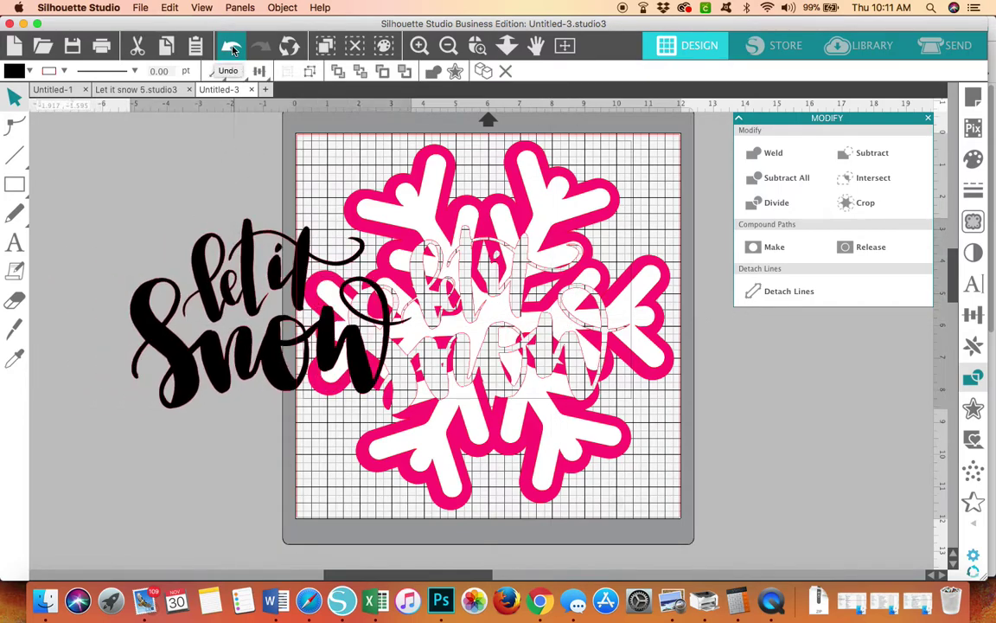